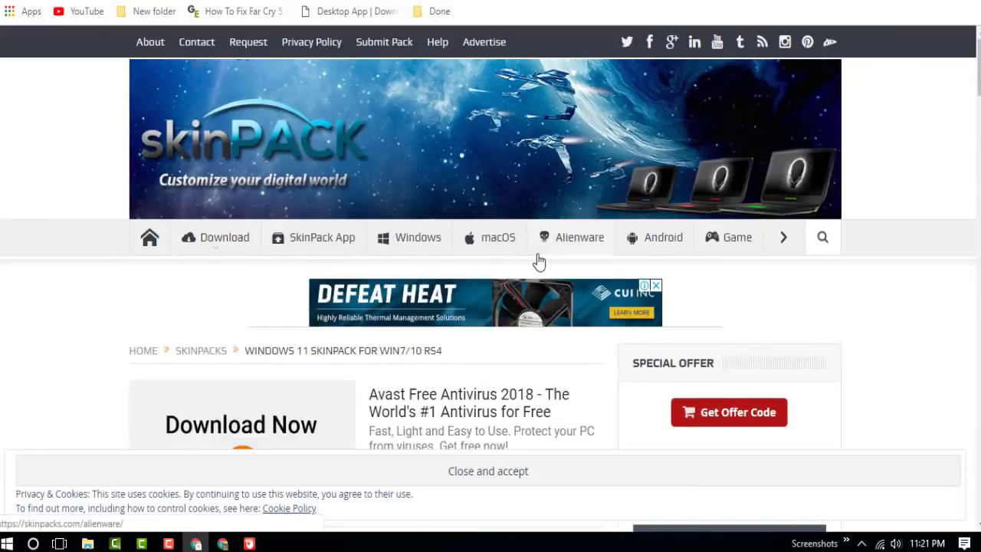
- Open the download page linked below the Windows 7/10 support details in the Windows 11 SkinPack article
{"action": "scroll", "coordinate": [539, 262], "scroll_direction": "down", "scroll_amount": 5}
{"action": "scroll", "coordinate": [341, 270], "scroll_direction": "down", "scroll_amount": 5}
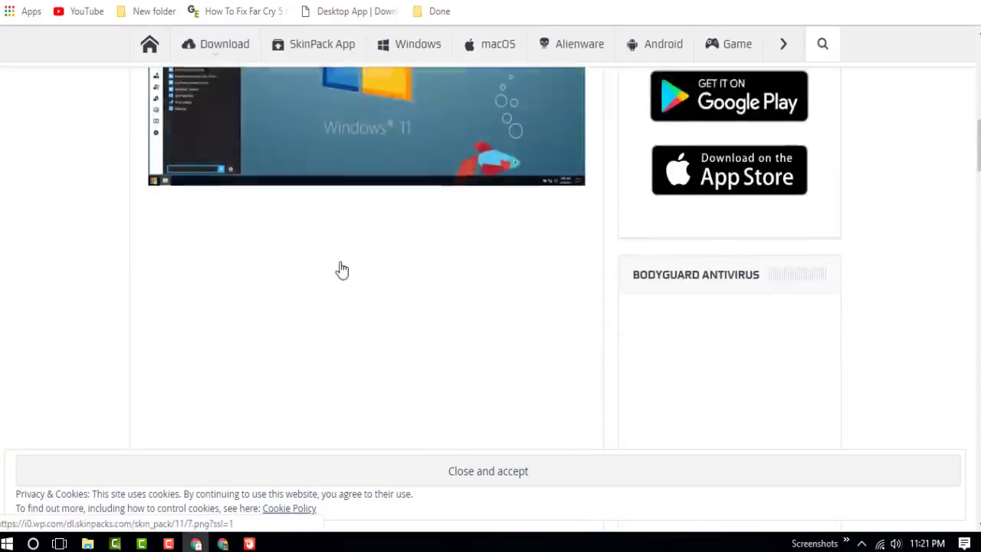
{"action": "scroll", "coordinate": [339, 260], "scroll_direction": "down", "scroll_amount": 10}
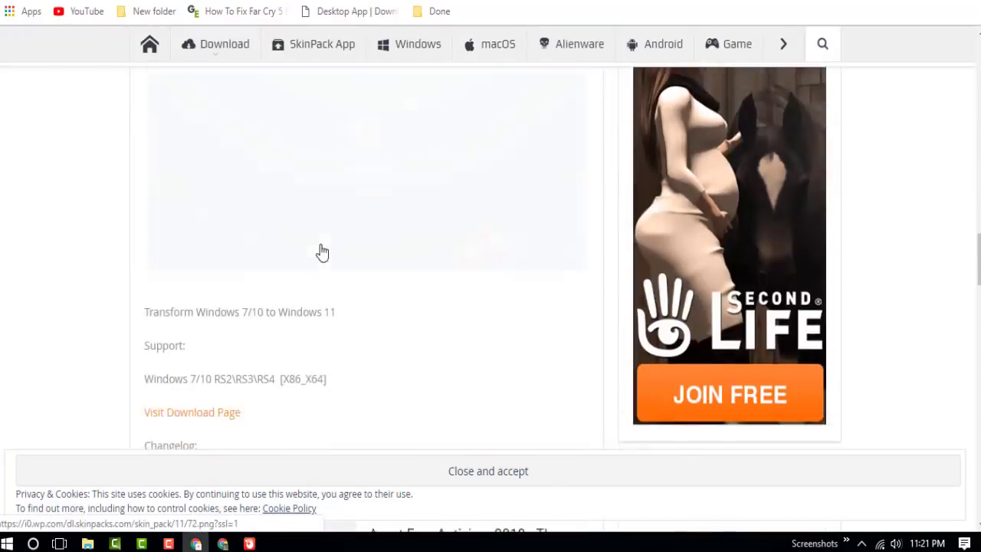
{"action": "scroll", "coordinate": [322, 253], "scroll_direction": "down", "scroll_amount": 2}
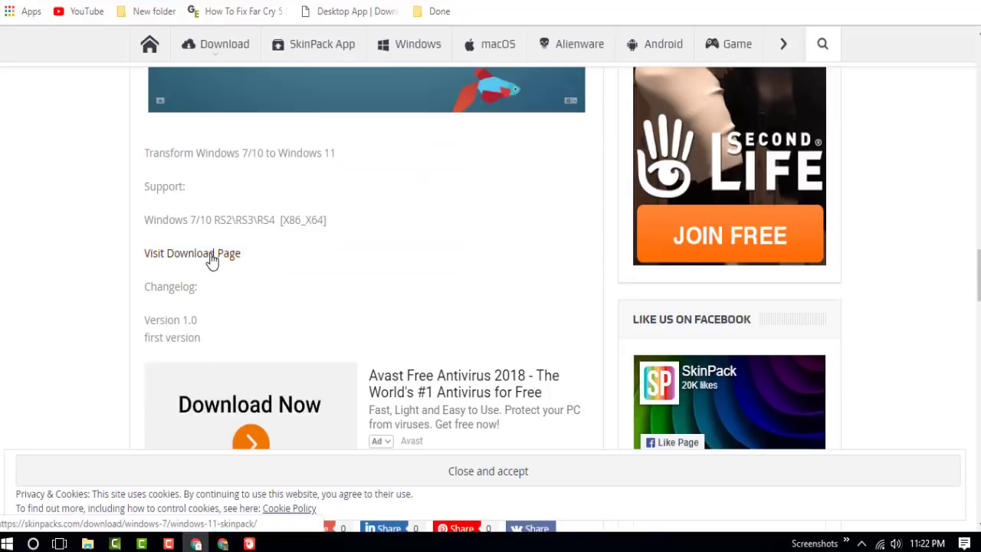
{"action": "left_click", "coordinate": [212, 260]}
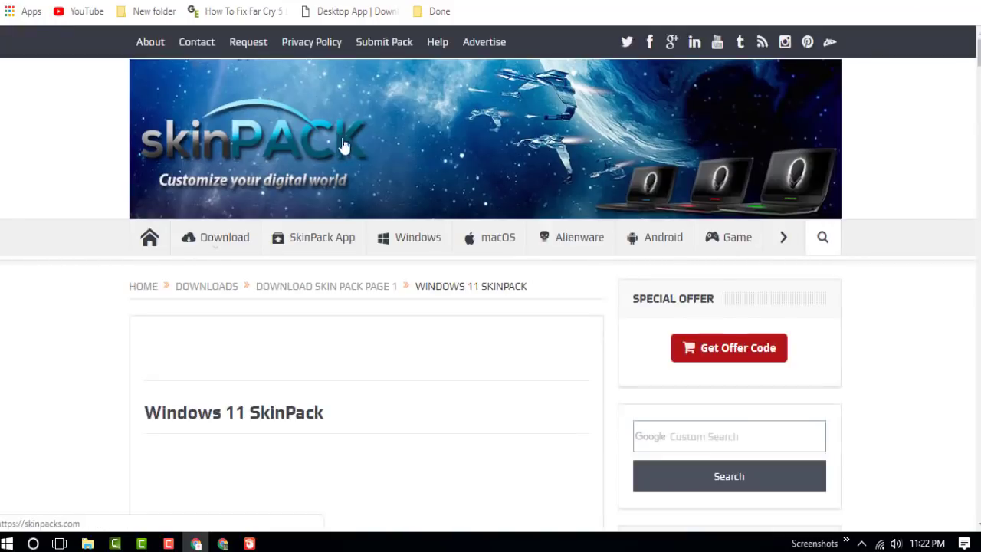
- Choose the free, ad-supported download of Windows 11 SkinPack on its download page
{"action": "scroll", "coordinate": [349, 153], "scroll_direction": "down", "scroll_amount": 3}
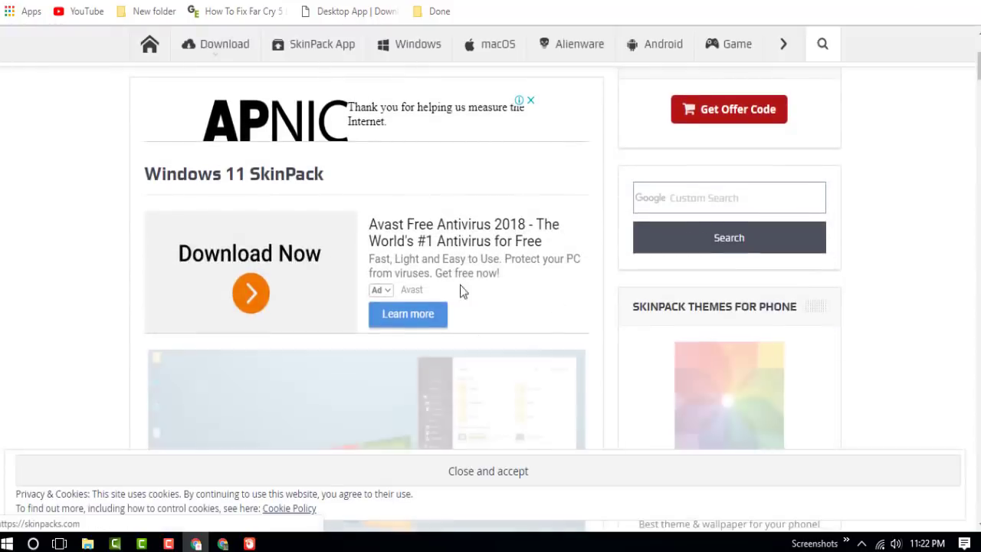
{"action": "scroll", "coordinate": [397, 207], "scroll_direction": "down", "scroll_amount": 5}
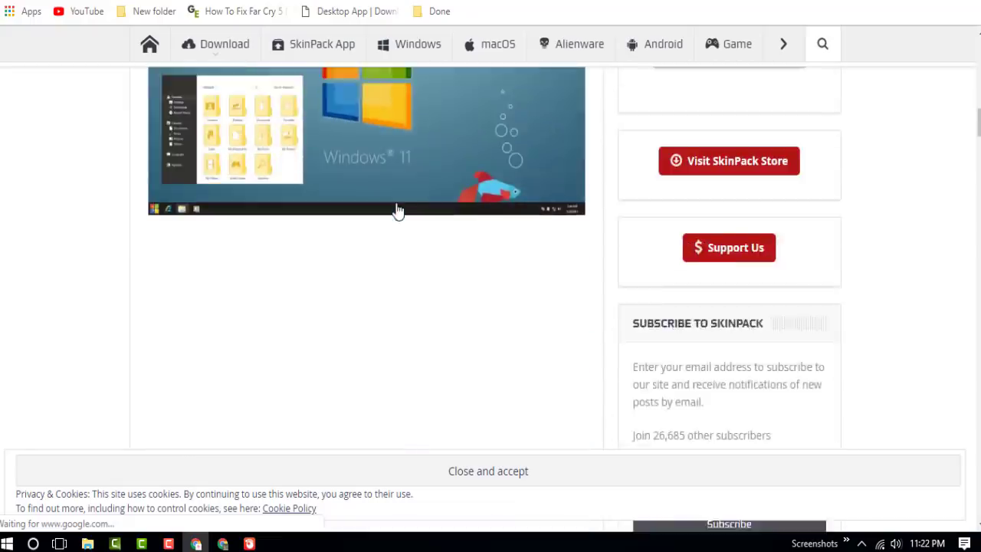
{"action": "scroll", "coordinate": [396, 208], "scroll_direction": "down", "scroll_amount": 8}
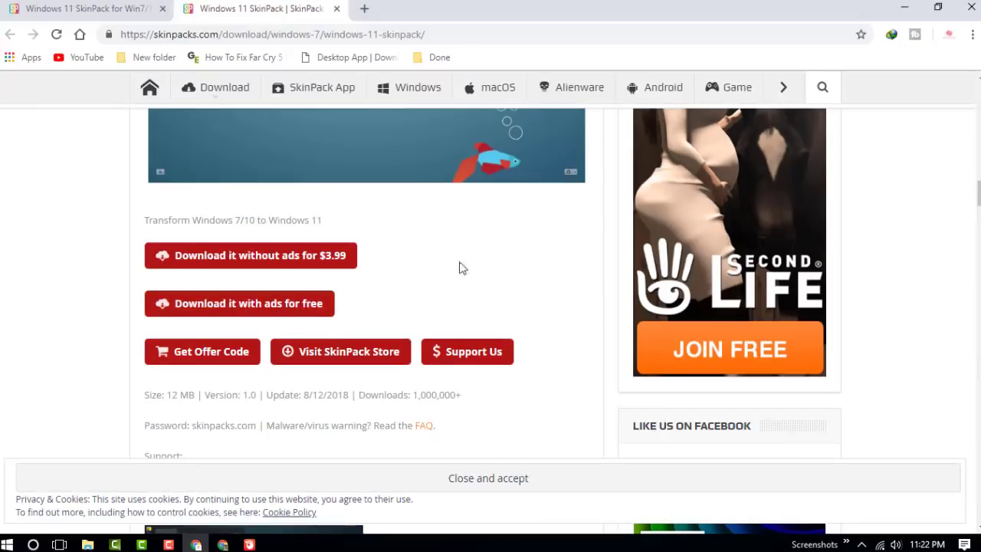
{"action": "left_click", "coordinate": [287, 309]}
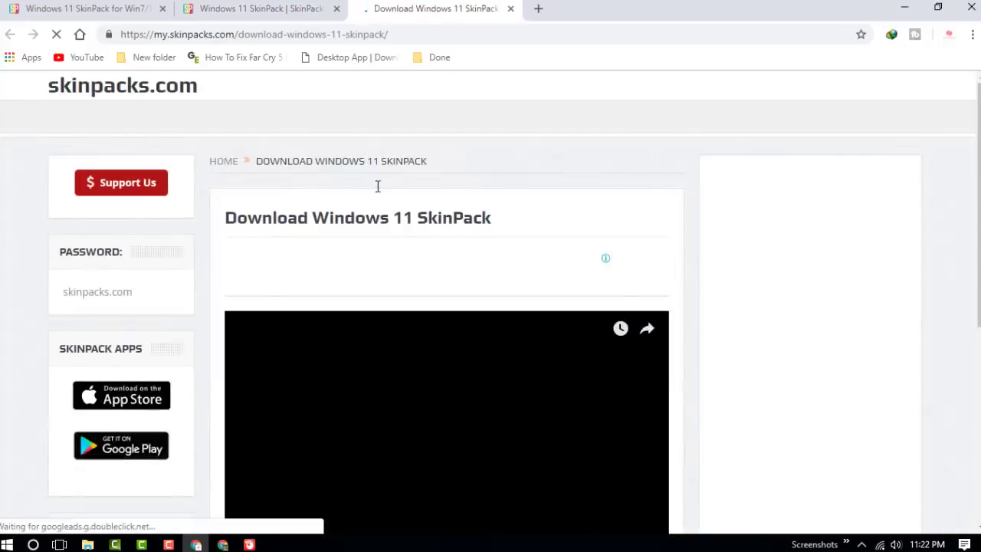
- Skip the promotional video and go to the SkinPack Download Center for Windows 11 SkinPack
{"action": "scroll", "coordinate": [399, 211], "scroll_direction": "down", "scroll_amount": 5}
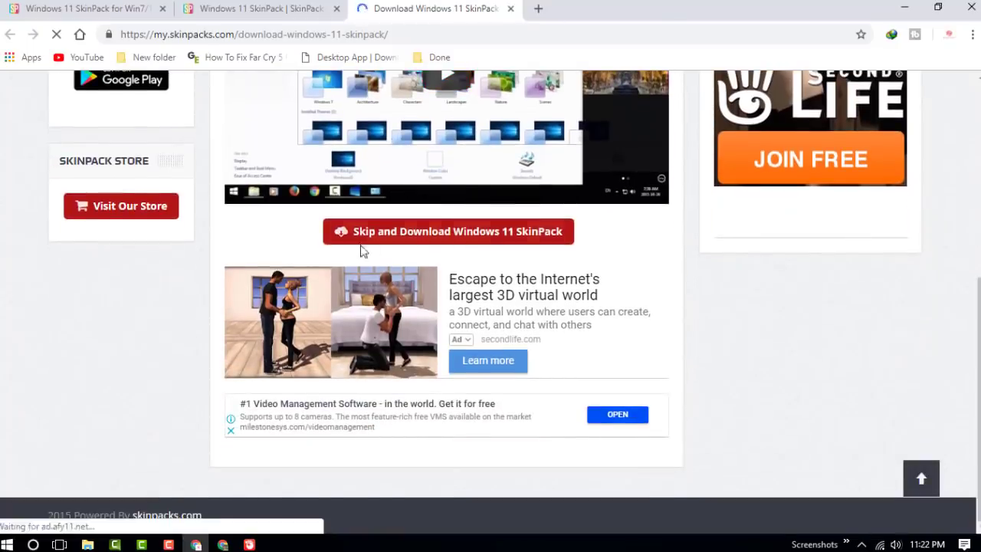
{"action": "left_click", "coordinate": [431, 241]}
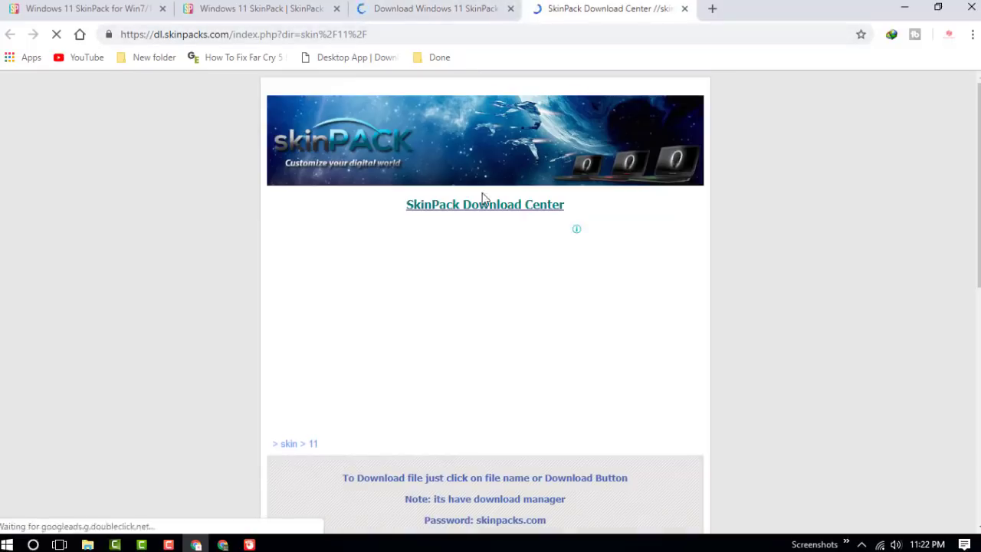
{"action": "left_click", "coordinate": [455, 8]}
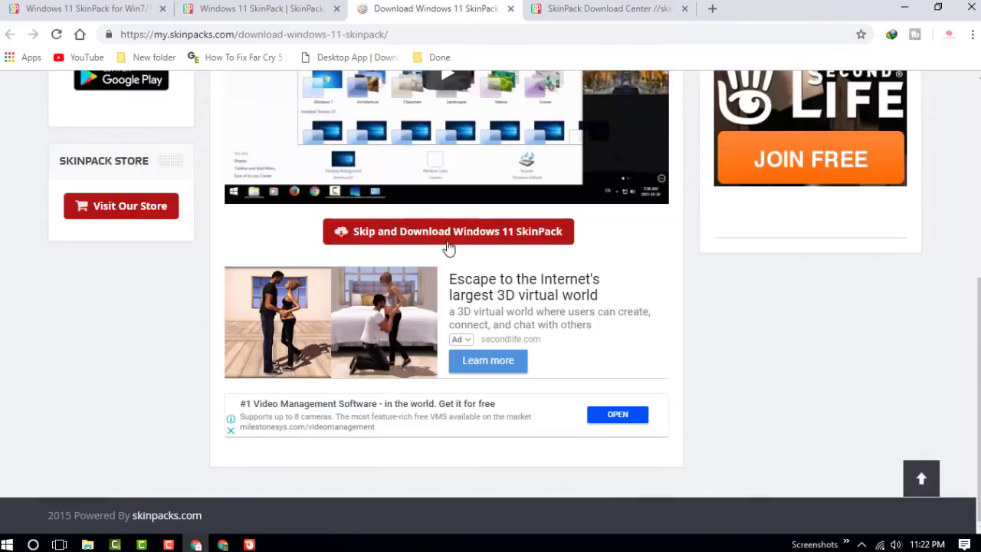
{"action": "left_click", "coordinate": [643, 4]}
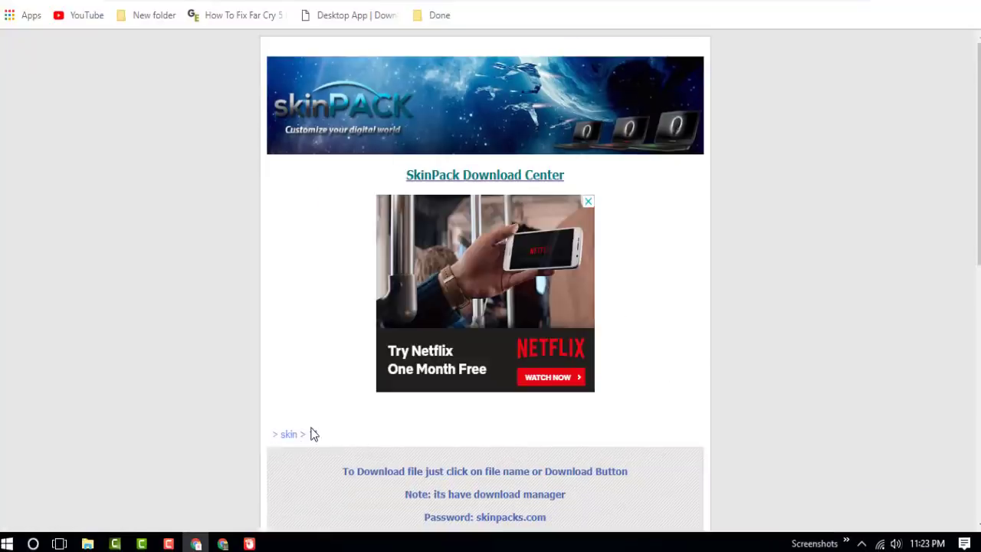
- Download SkinPack Windows 11.sfx.exe from the file list and minimize the download manager's completion window
{"action": "scroll", "coordinate": [433, 424], "scroll_direction": "down", "scroll_amount": 1}
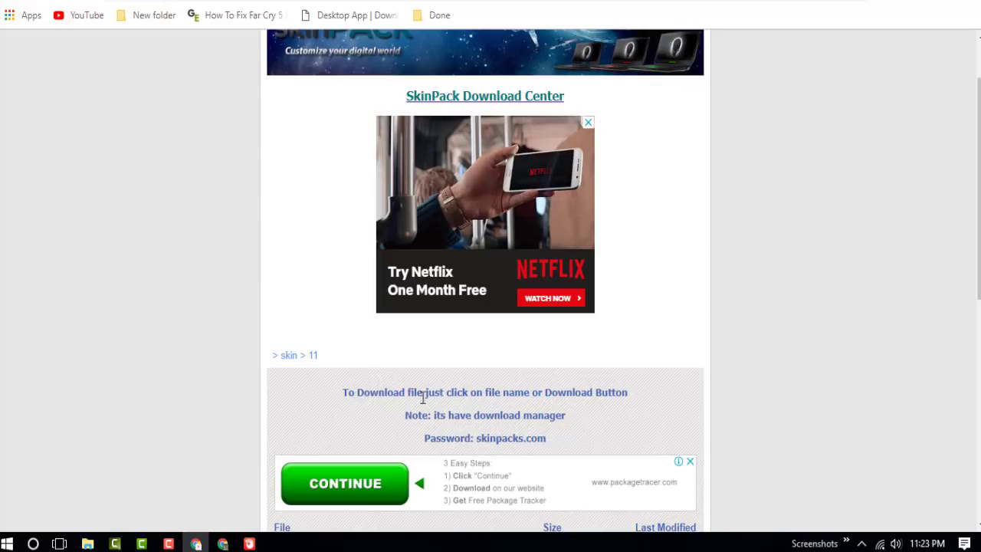
{"action": "scroll", "coordinate": [578, 380], "scroll_direction": "down", "scroll_amount": 2}
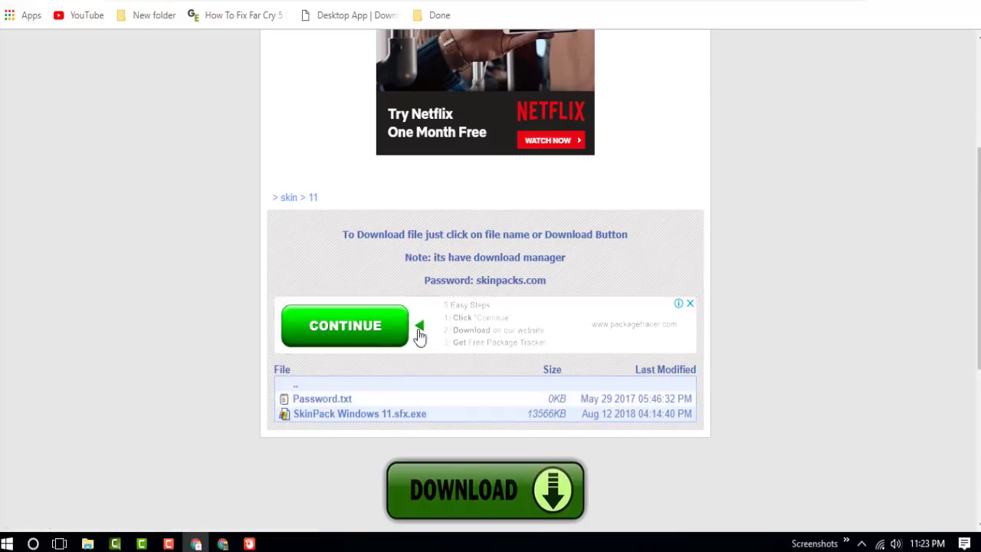
{"action": "scroll", "coordinate": [334, 334], "scroll_direction": "down", "scroll_amount": 1}
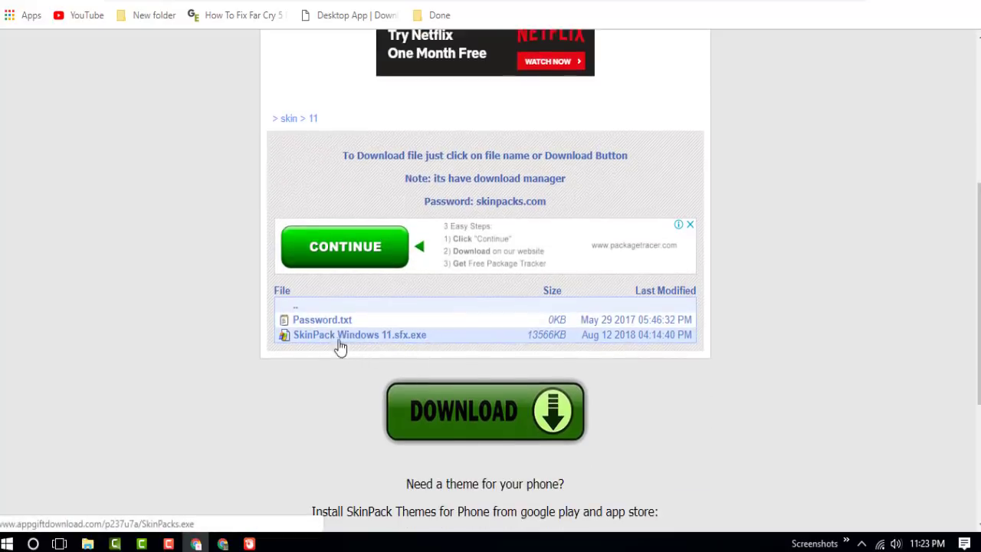
{"action": "left_click", "coordinate": [328, 339]}
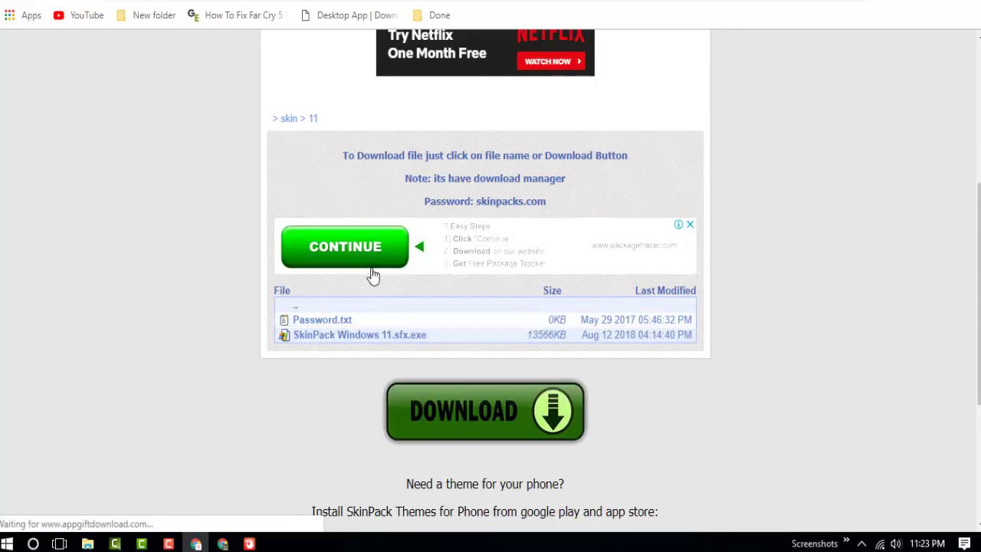
{"action": "left_click", "coordinate": [506, 319]}
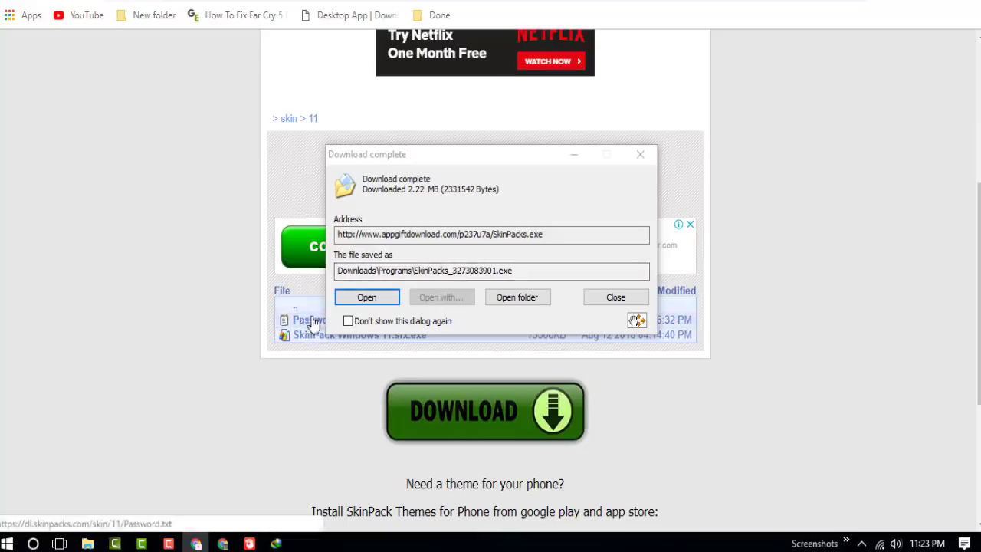
{"action": "left_click", "coordinate": [573, 154]}
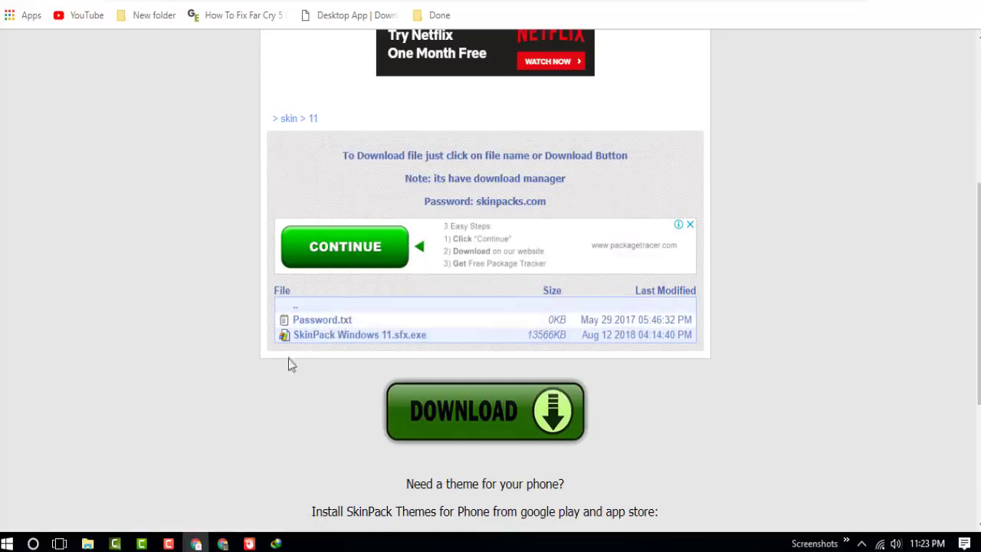
- Open Password.txt from the file list and copy the archive password it contains
{"action": "left_click", "coordinate": [322, 319]}
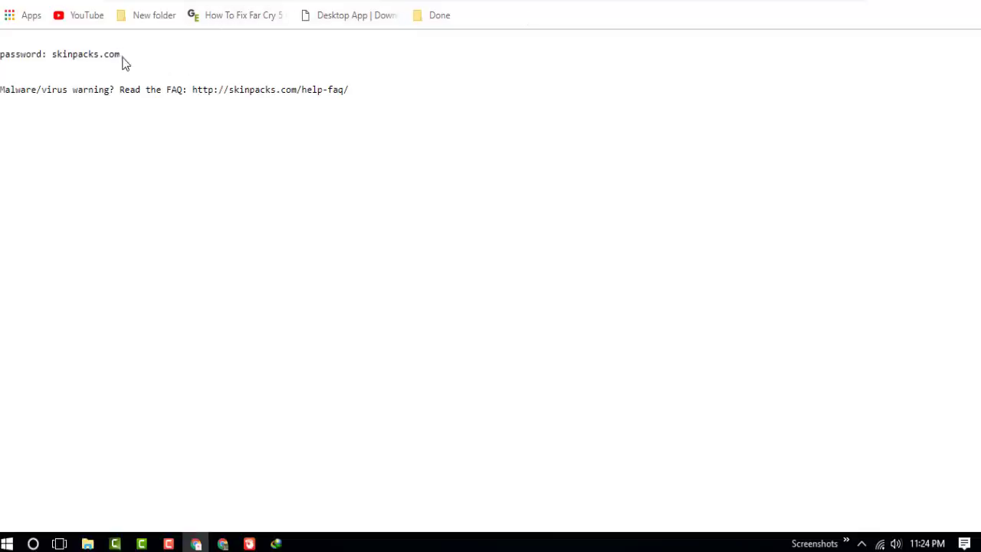
{"action": "left_click_drag", "start_coordinate": [119, 53], "coordinate": [59, 54]}
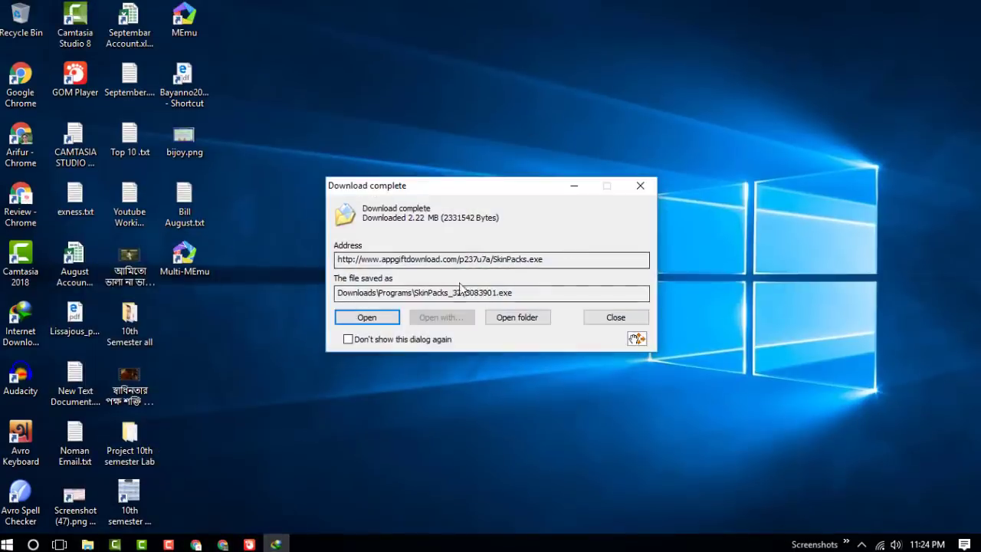
- Run the downloaded SkinPacks installer and accept the Avast Free Antivirus offer to start the SkinPack download
{"action": "left_click", "coordinate": [376, 319]}
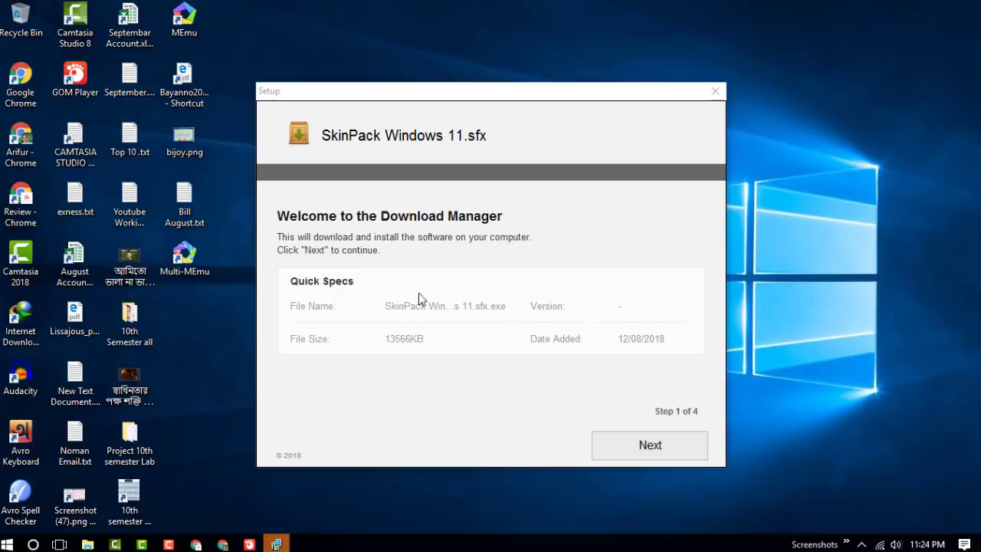
{"action": "left_click", "coordinate": [648, 452]}
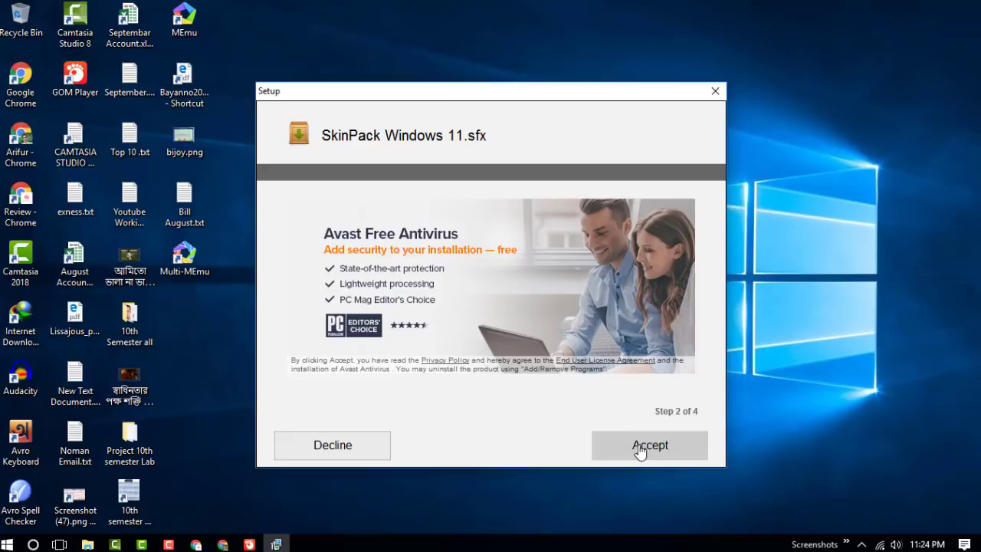
{"action": "left_click", "coordinate": [674, 449]}
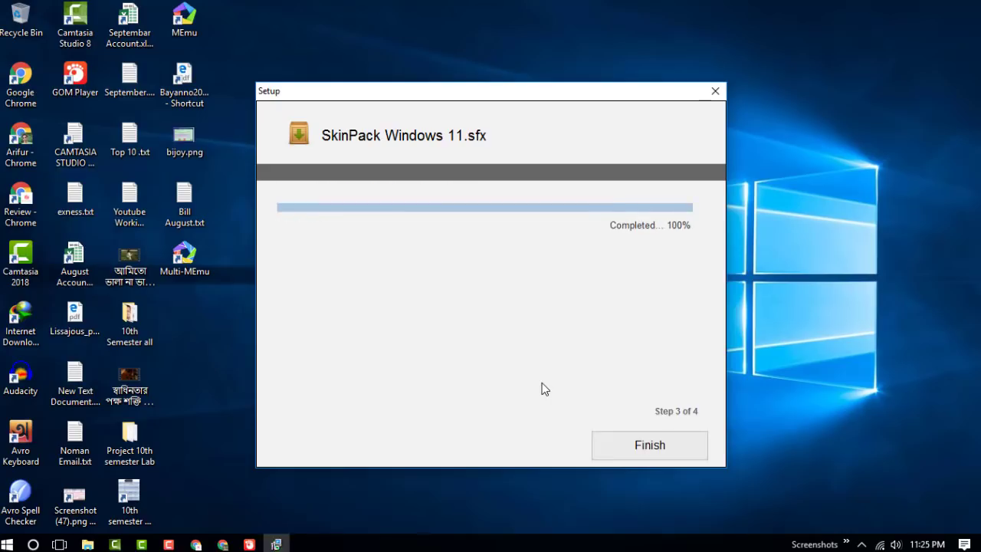
- Finish the setup download, decline the Opera browser offer, and start installing SkinPack Windows 11.sfx
{"action": "left_click", "coordinate": [672, 445]}
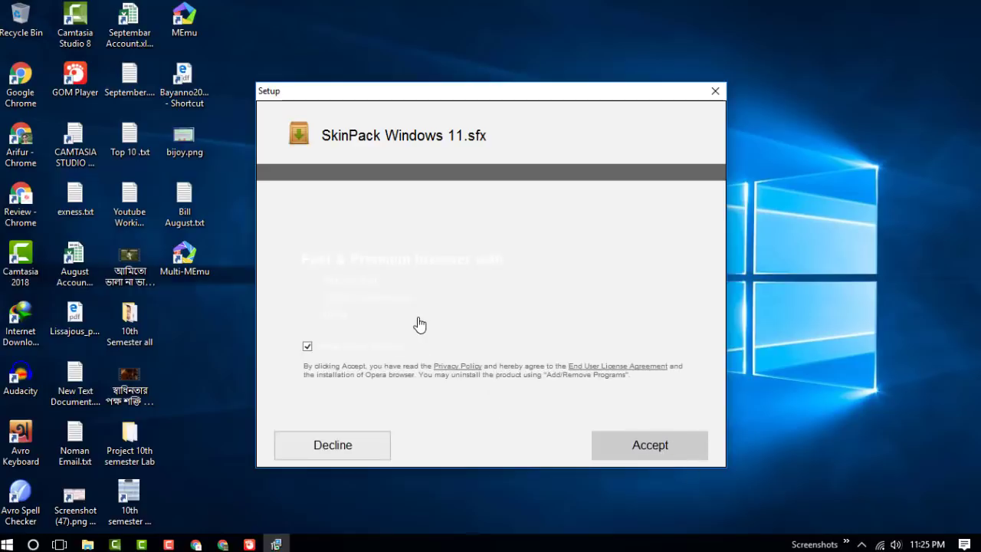
{"action": "left_click", "coordinate": [346, 445]}
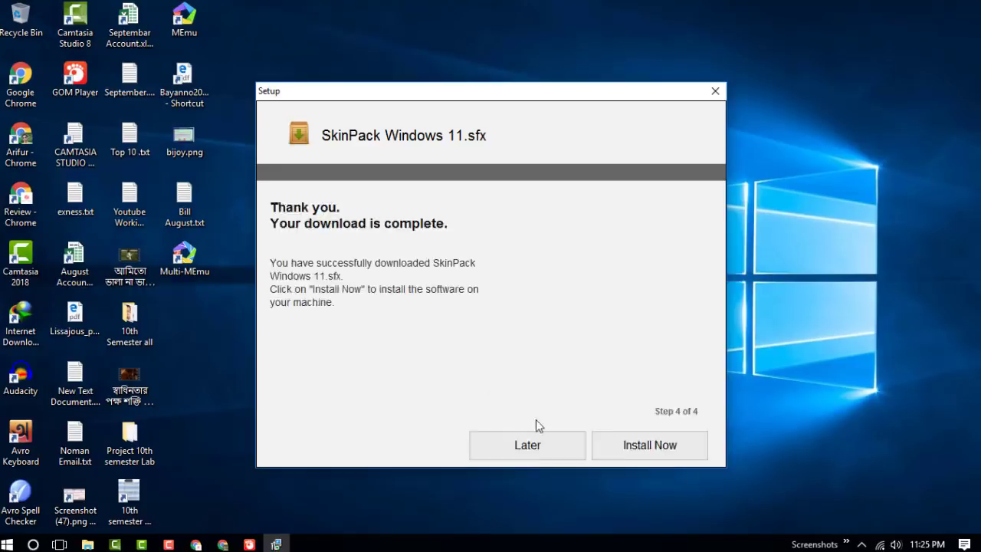
{"action": "left_click", "coordinate": [656, 449]}
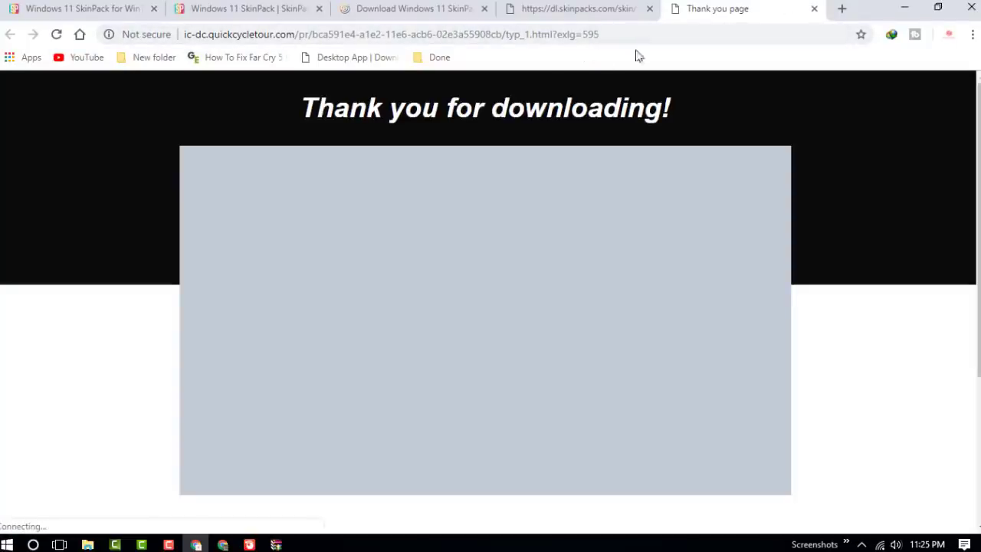
- Unlock the encrypted SkinPack Windows 11.sfx.exe archive by pasting the password copied from Password.txt
{"action": "left_click", "coordinate": [905, 8]}
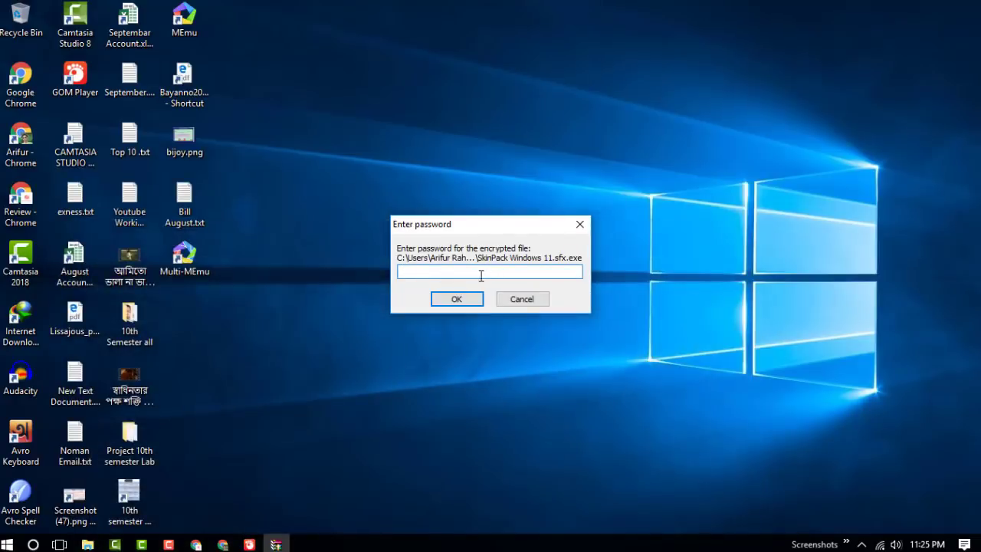
{"action": "left_click", "coordinate": [196, 545]}
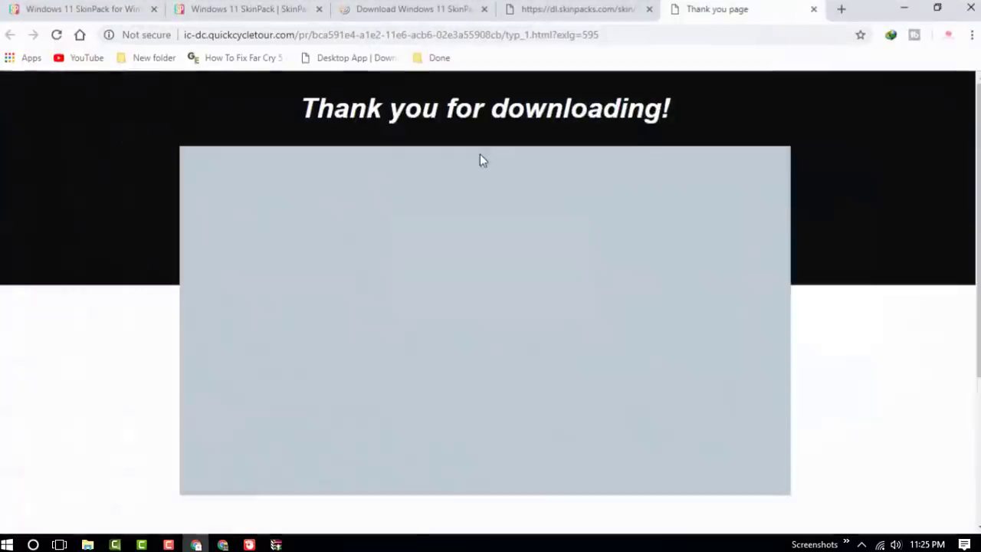
{"action": "left_click", "coordinate": [542, 9]}
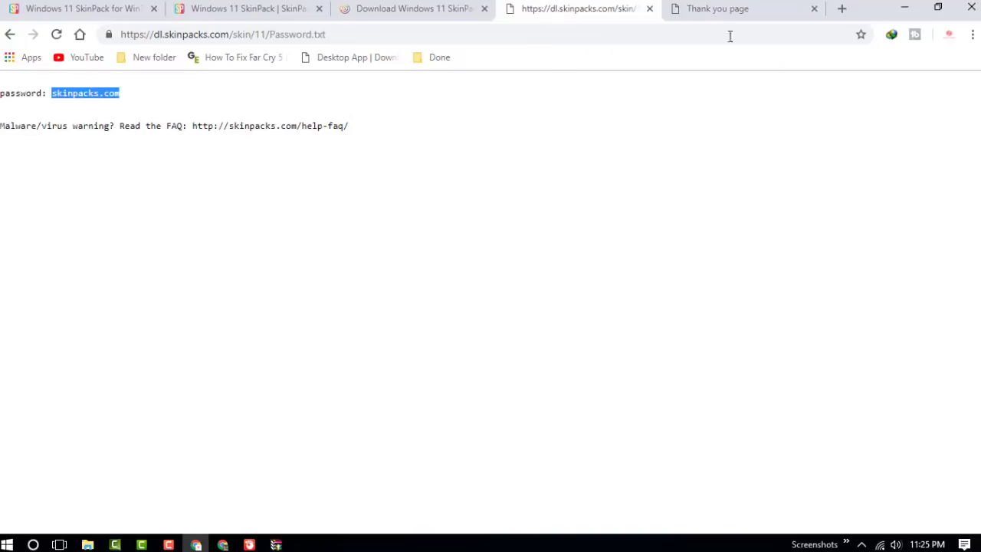
{"action": "left_click", "coordinate": [905, 8]}
{"action": "key", "text": "ctrl+v"}
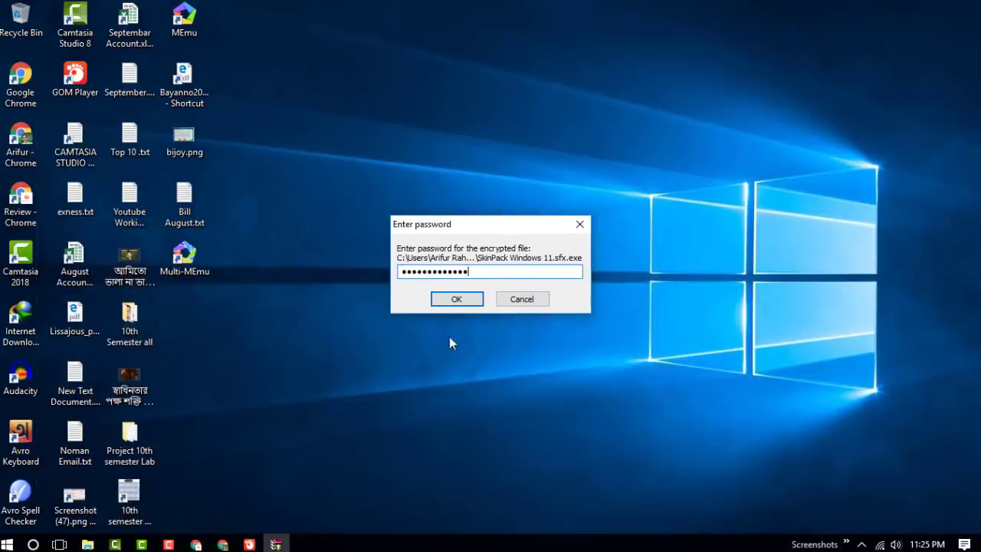
{"action": "left_click", "coordinate": [468, 299]}
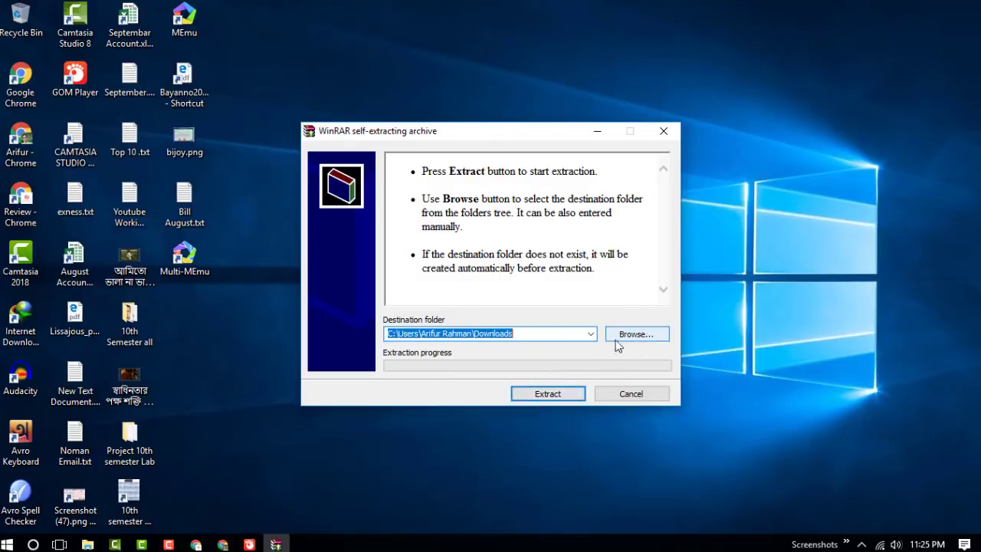
- Extract the self-extracting SkinPack archive into the default Downloads folder
{"action": "left_click", "coordinate": [528, 334]}
{"action": "key", "text": "shift+Home"}
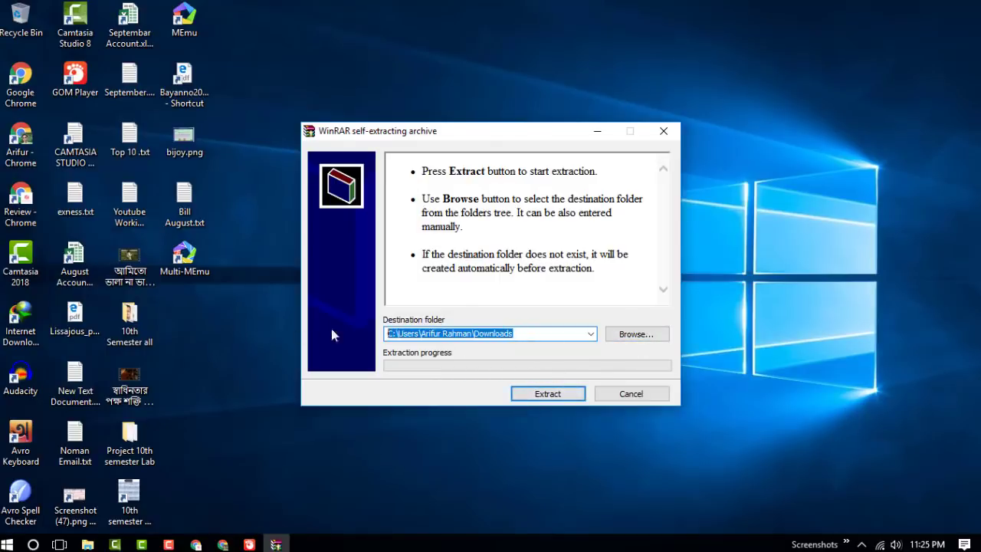
{"action": "left_click", "coordinate": [548, 394]}
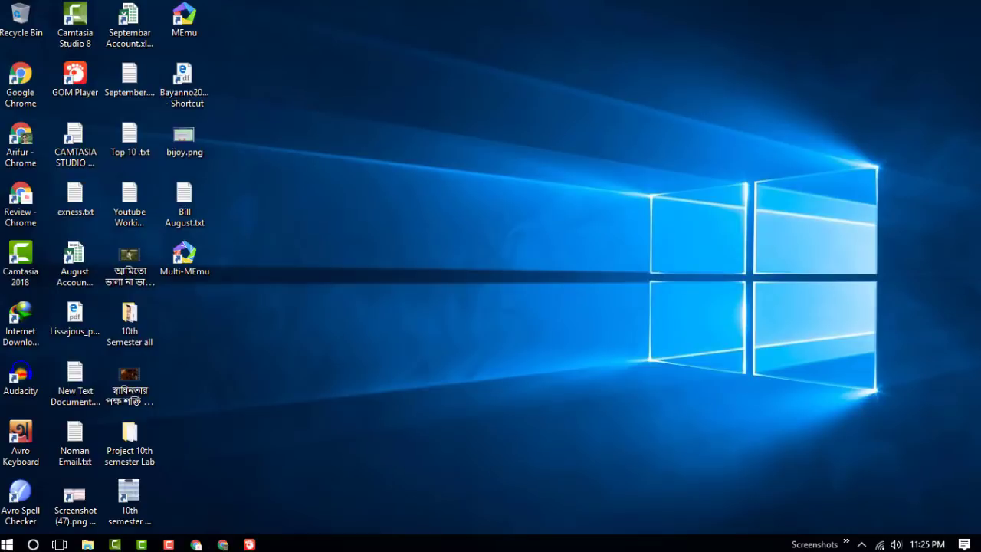
- Open the Downloads folder in File Explorer to reach the extracted SkinPack files
{"action": "left_click", "coordinate": [88, 544]}
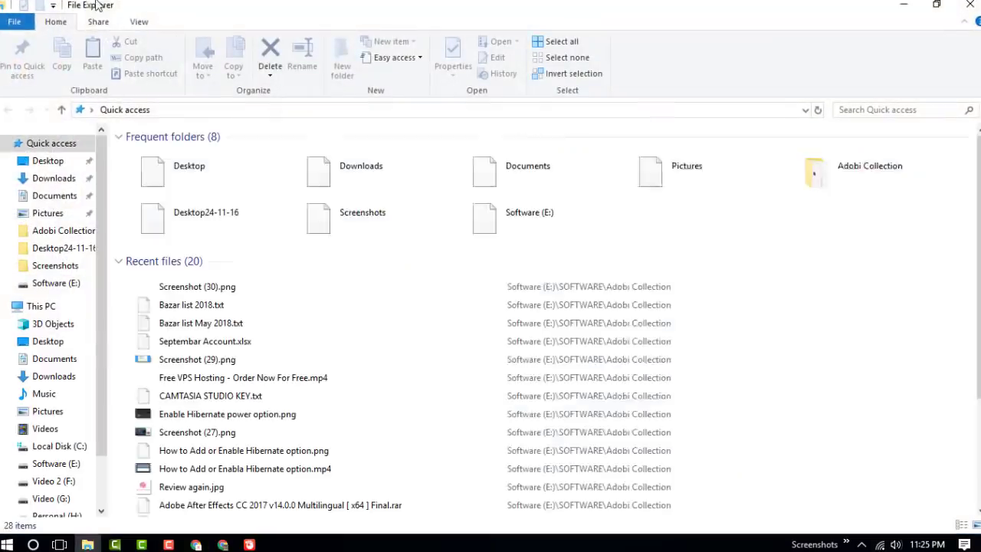
{"action": "left_click", "coordinate": [66, 178]}
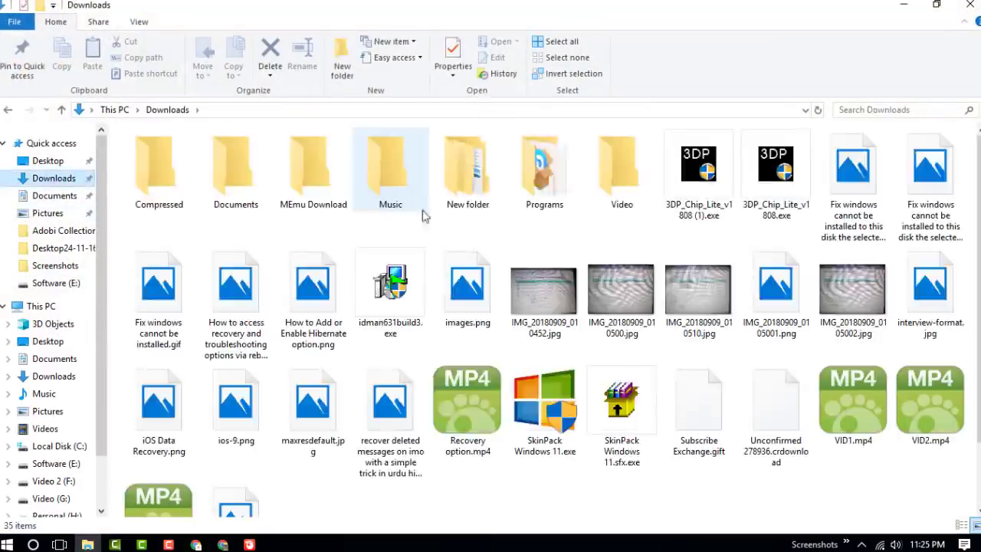
- Launch SkinPack Windows 11.exe from the Downloads folder and accept the license agreement in its setup wizard
{"action": "left_click", "coordinate": [534, 418]}
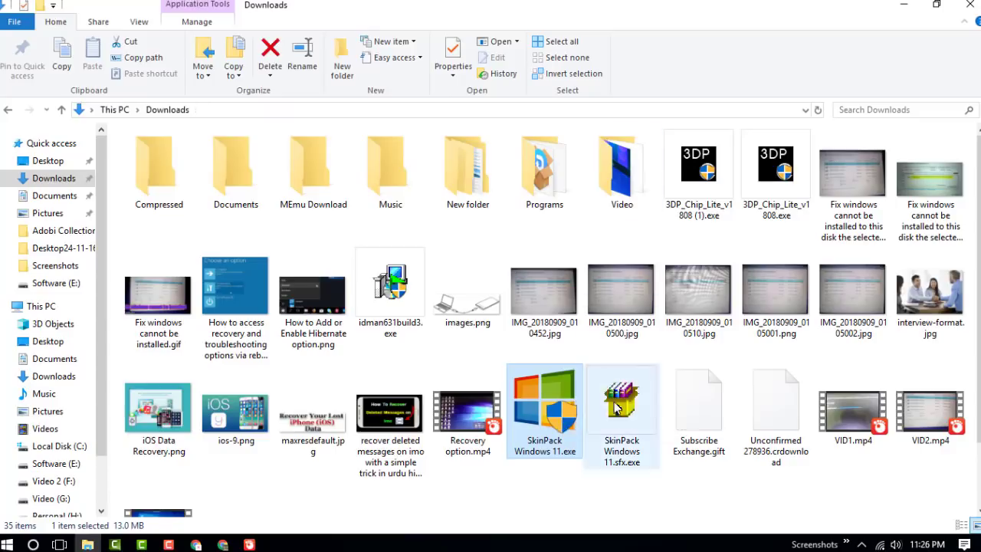
{"action": "double_click", "coordinate": [530, 399]}
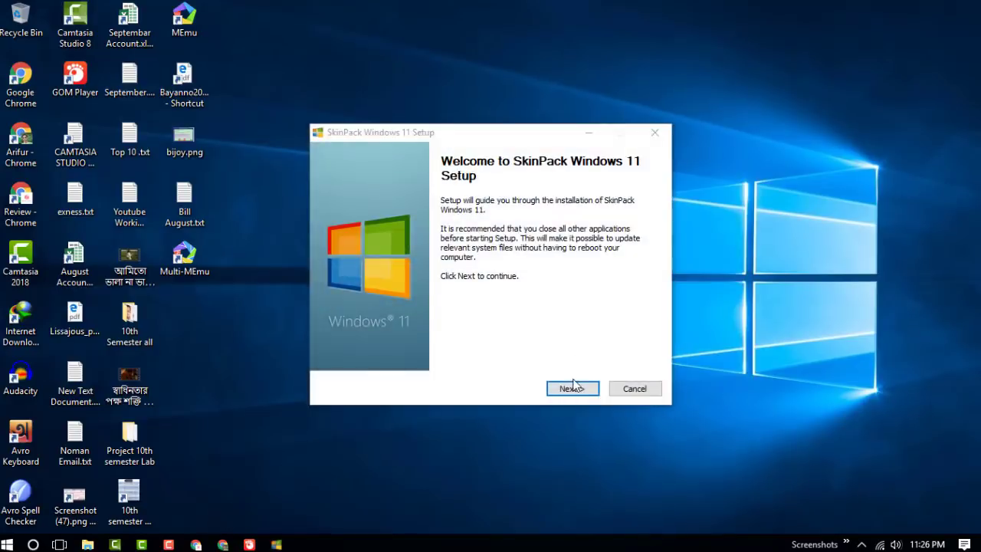
{"action": "left_click", "coordinate": [574, 387]}
{"action": "left_click", "coordinate": [434, 356]}
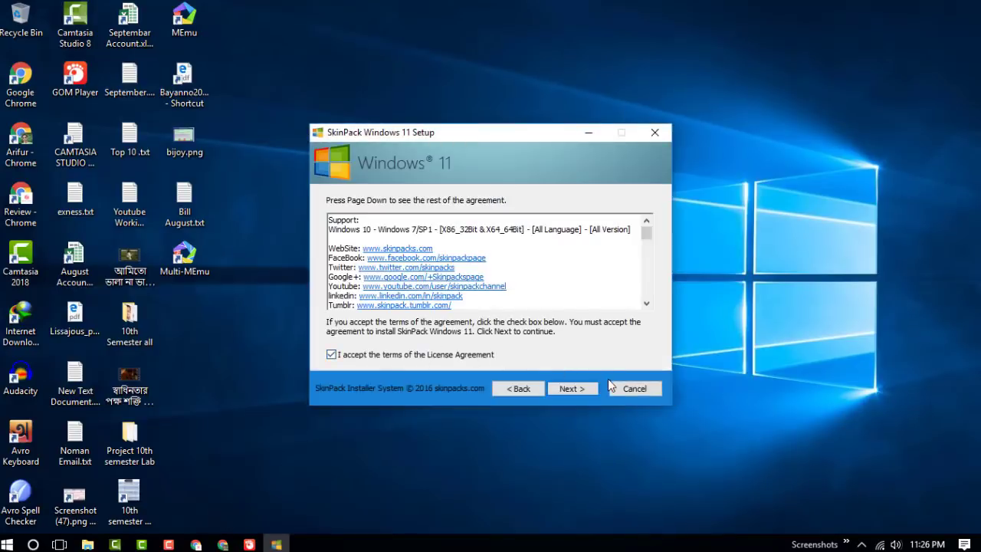
{"action": "left_click", "coordinate": [583, 391]}
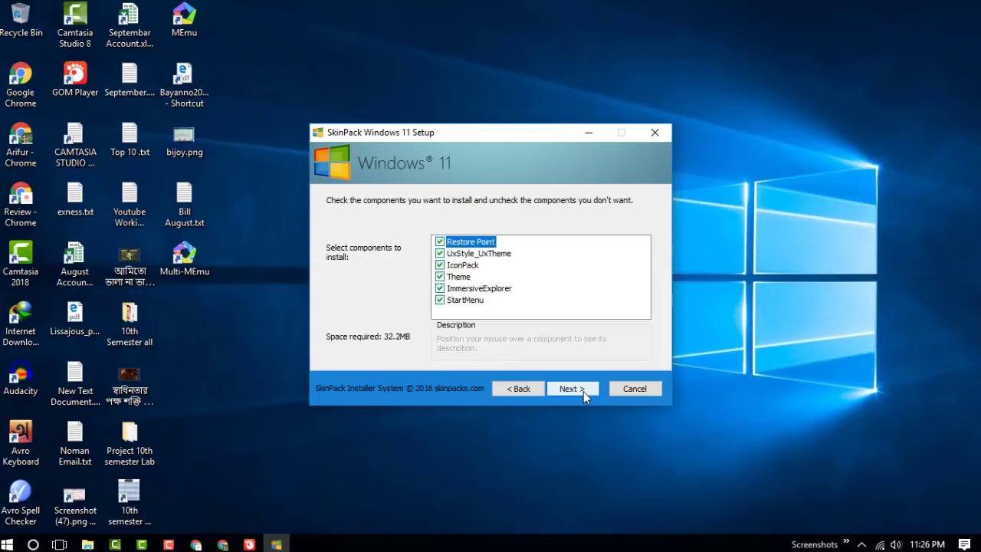
- Keep all SkinPack components selected, decline the Opera browser offer, and start the installation
{"action": "left_click", "coordinate": [584, 391]}
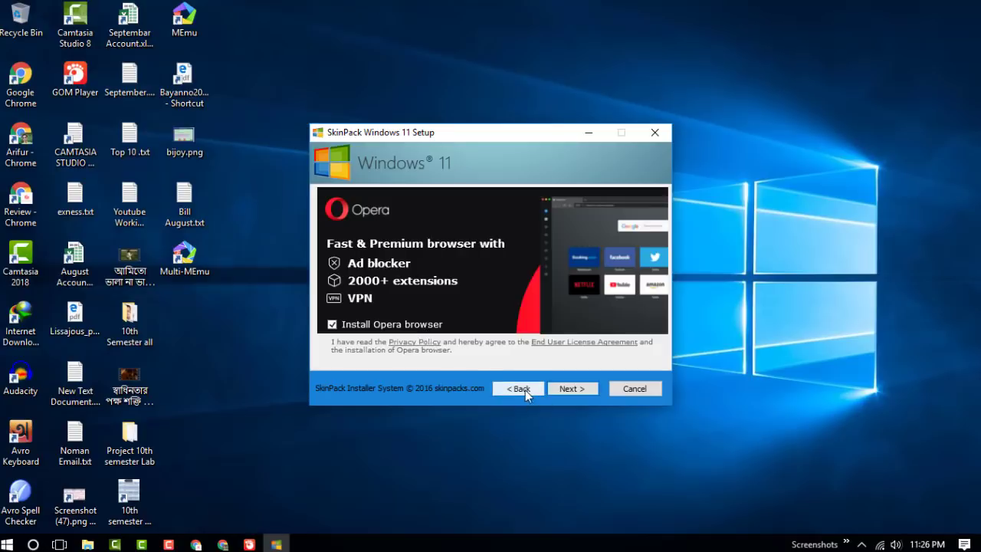
{"action": "left_click", "coordinate": [334, 328]}
{"action": "left_click", "coordinate": [574, 388]}
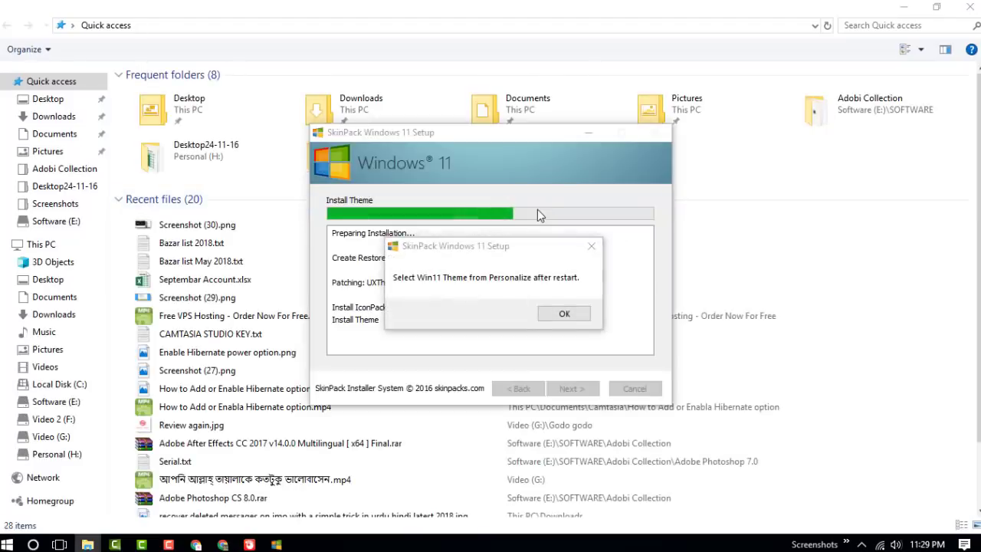
- Apply the Win11 theme in the Windows personalization settings, then close Settings
{"action": "key", "text": "Return"}
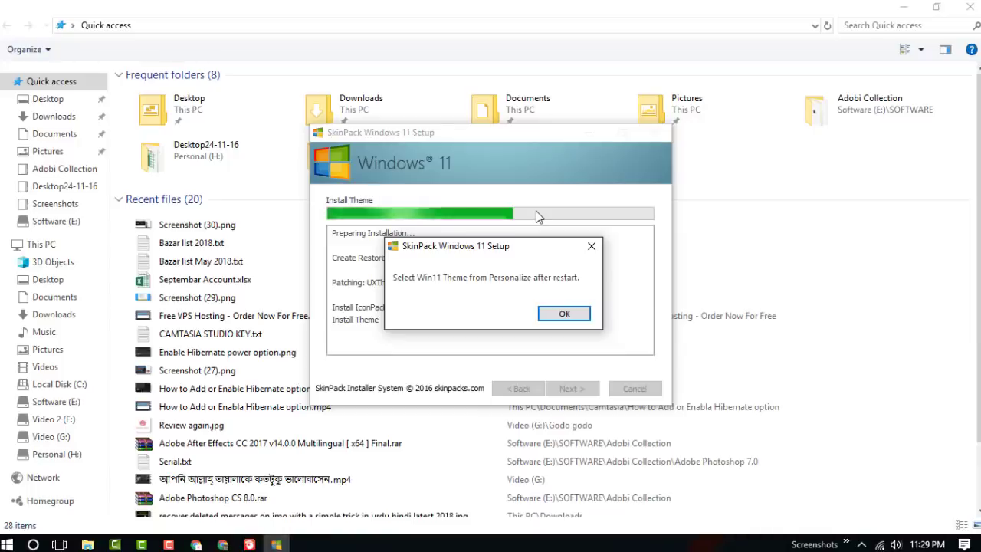
{"action": "key", "text": "super+i"}
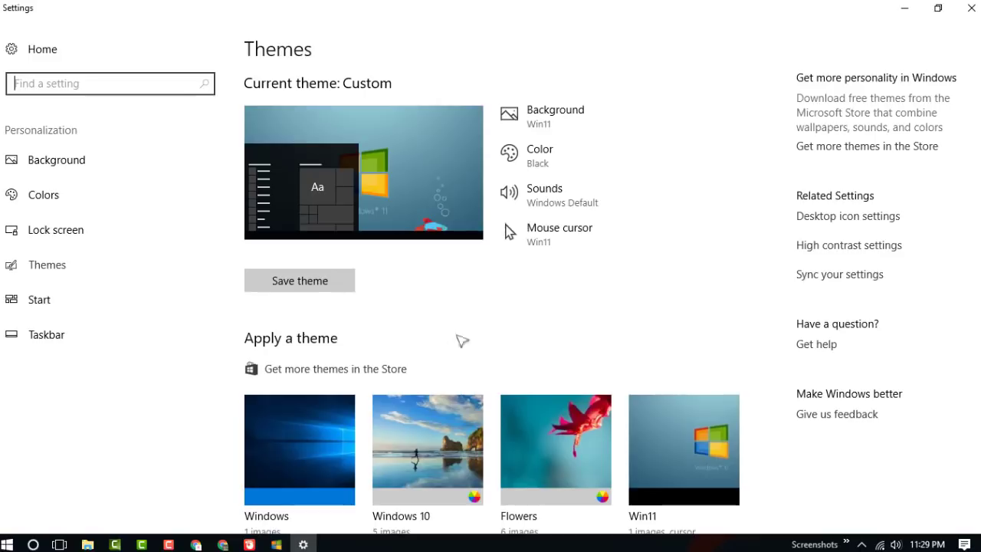
{"action": "scroll", "coordinate": [466, 318], "scroll_direction": "down", "scroll_amount": 2}
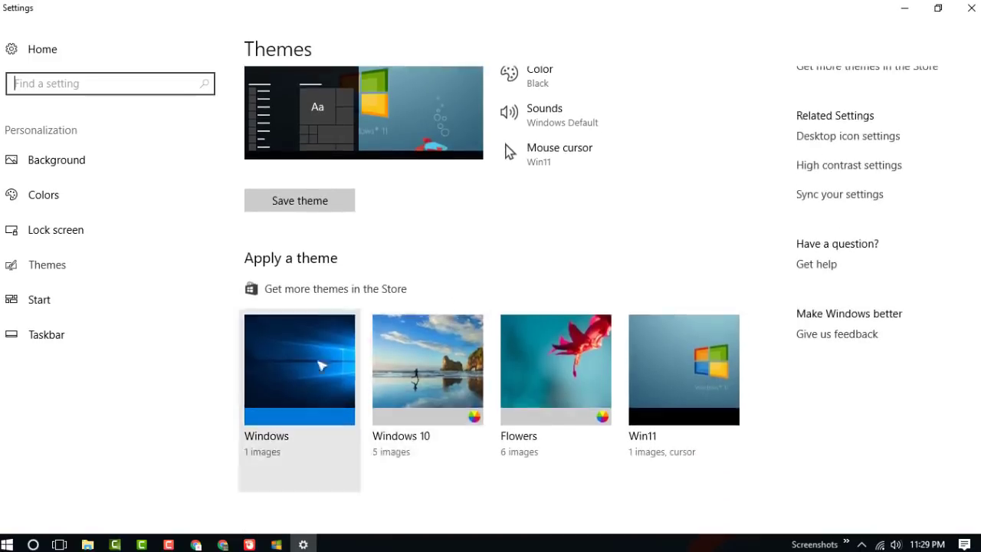
{"action": "left_click", "coordinate": [693, 391]}
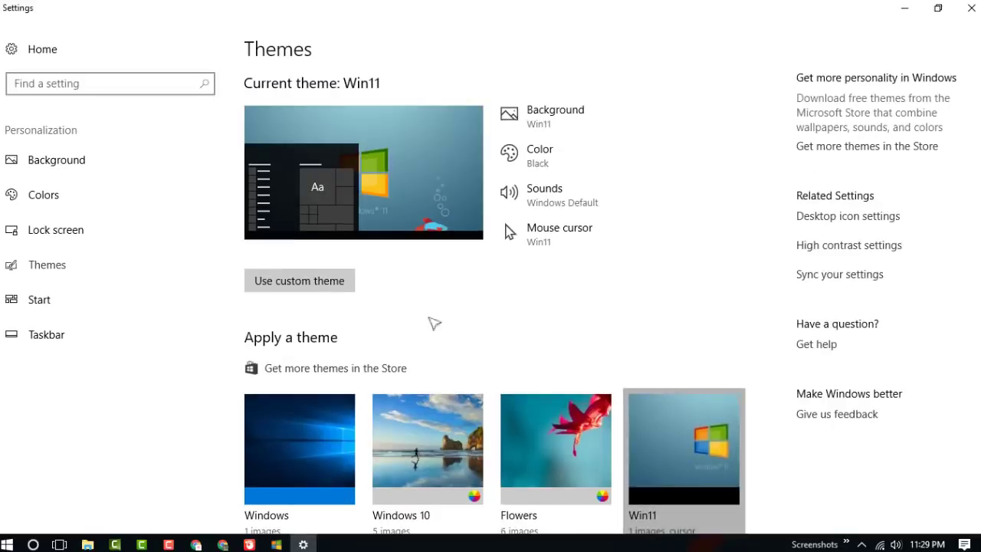
{"action": "scroll", "coordinate": [501, 270], "scroll_direction": "down", "scroll_amount": 2}
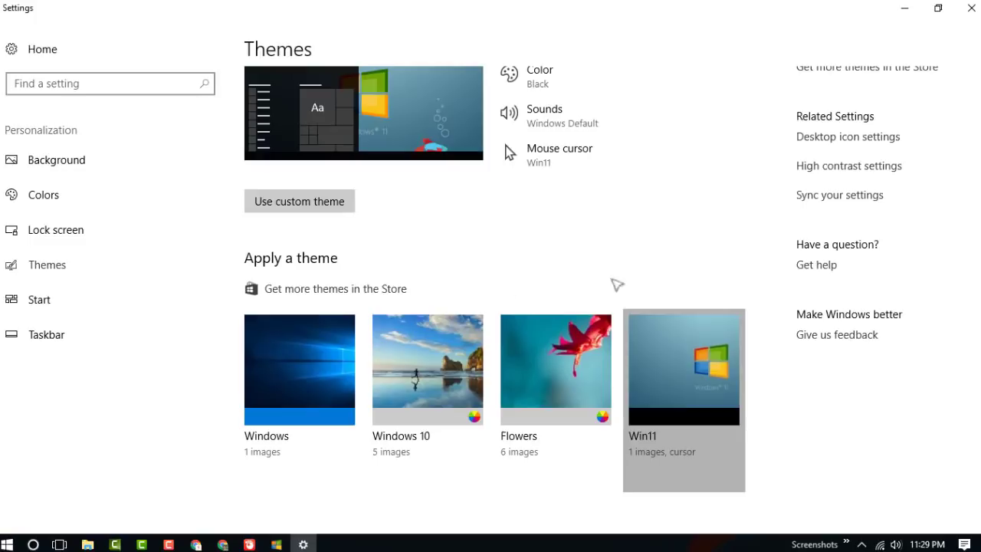
{"action": "scroll", "coordinate": [581, 222], "scroll_direction": "up", "scroll_amount": 2}
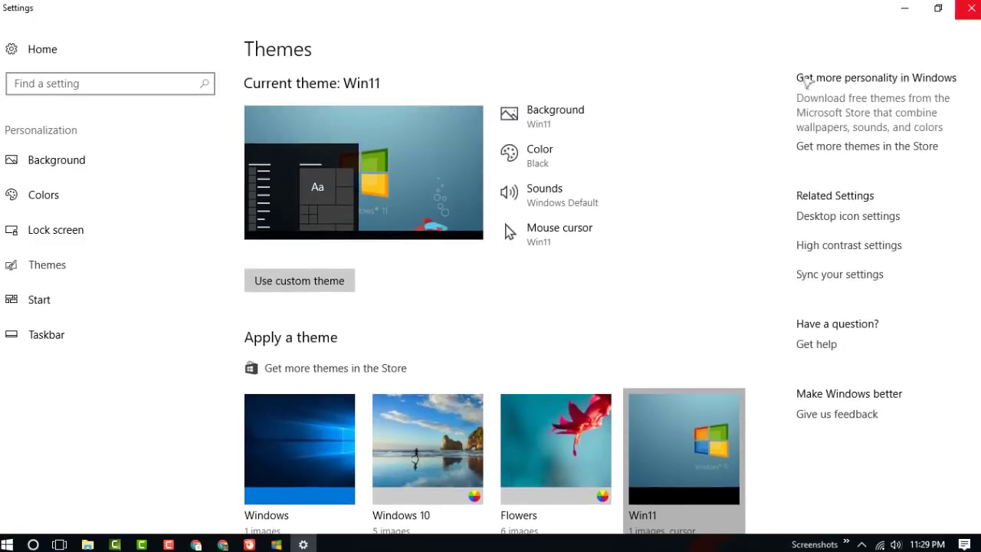
{"action": "scroll", "coordinate": [355, 291], "scroll_direction": "down", "scroll_amount": 2}
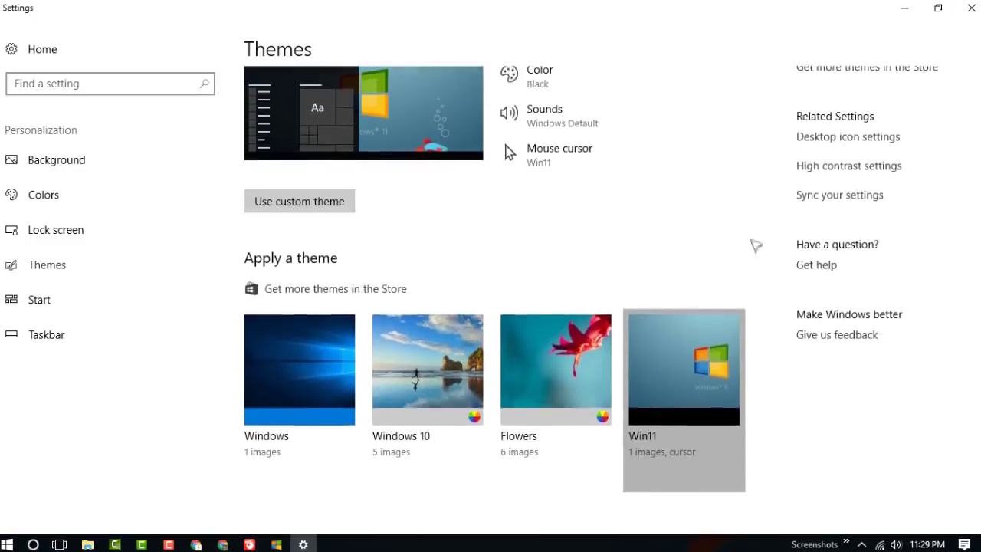
{"action": "left_click", "coordinate": [971, 7]}
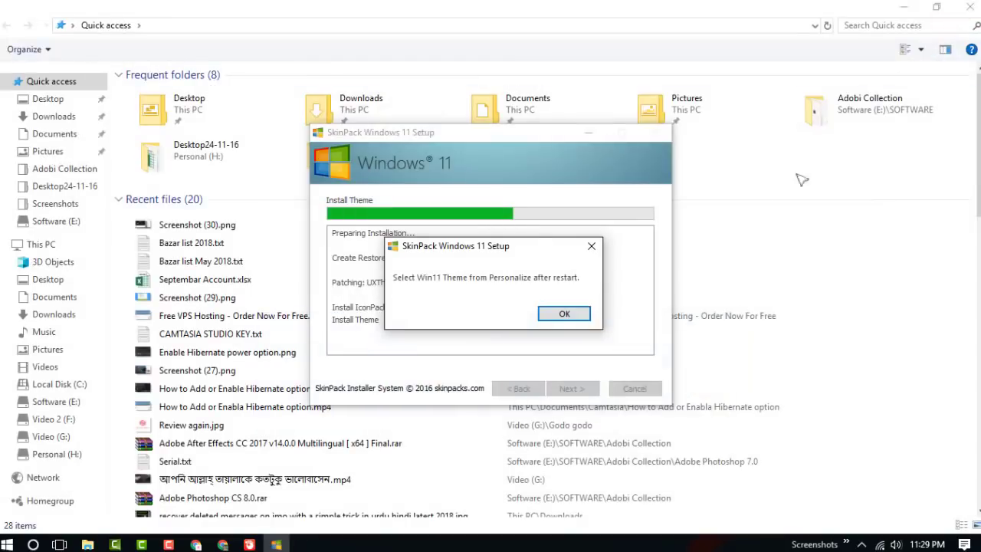
- Acknowledge the Win11 theme notice, minimize the install-completed web page, and finish the SkinPack setup wizard
{"action": "left_click", "coordinate": [563, 315]}
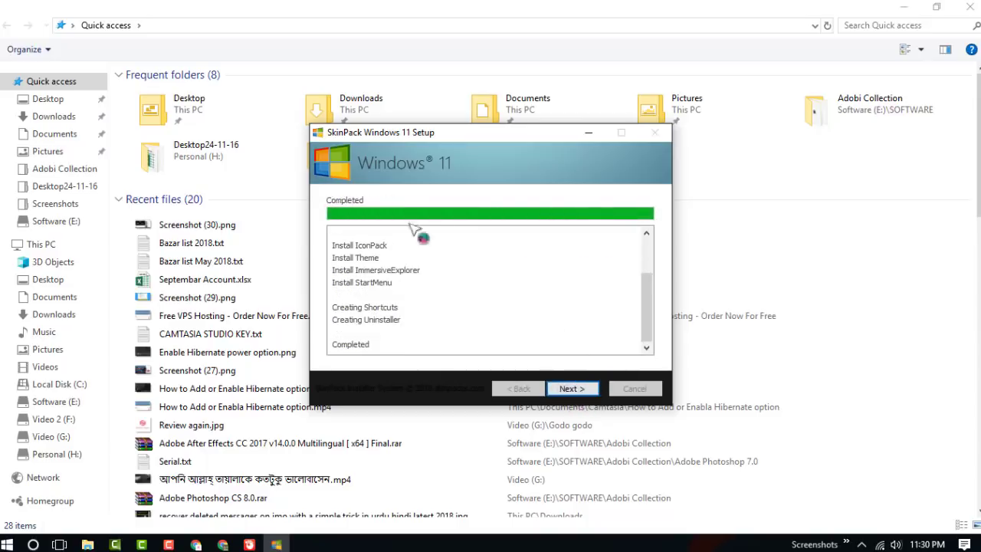
{"action": "left_click", "coordinate": [574, 388]}
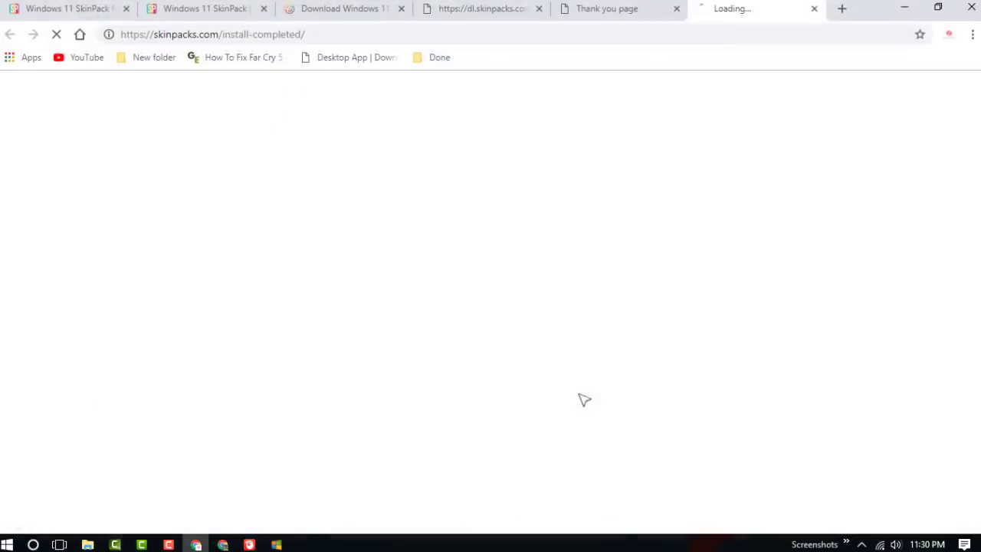
{"action": "left_click", "coordinate": [905, 7]}
{"action": "left_click", "coordinate": [573, 389]}
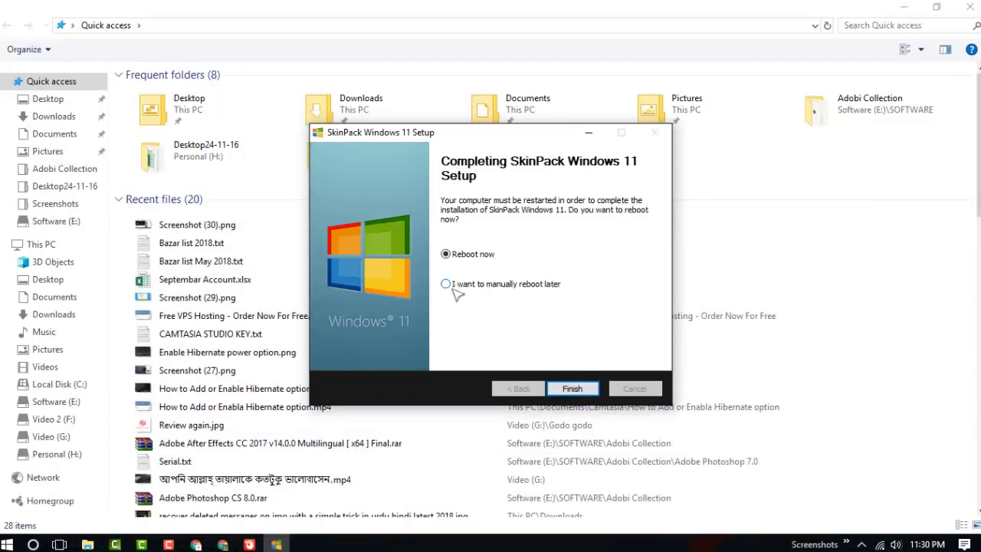
{"action": "left_click", "coordinate": [573, 389]}
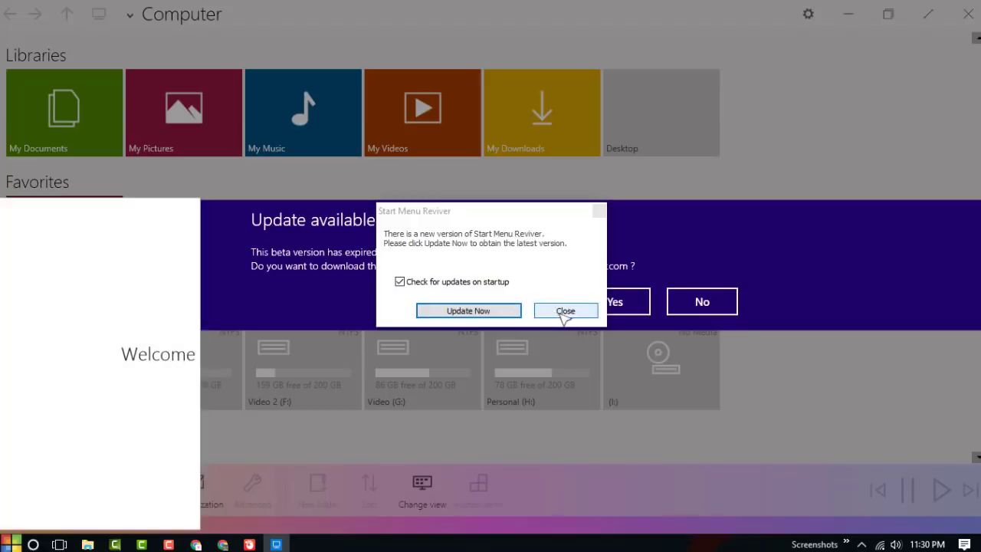
- Decline the Start Menu Reviver and Immersive Explorer updates and close the open Explorer window
{"action": "left_click", "coordinate": [564, 311]}
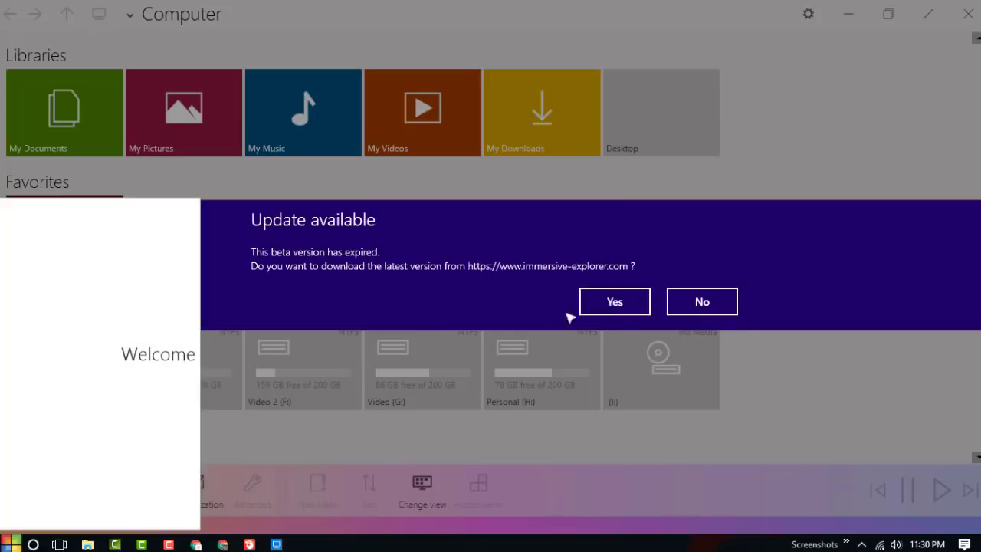
{"action": "left_click", "coordinate": [703, 301]}
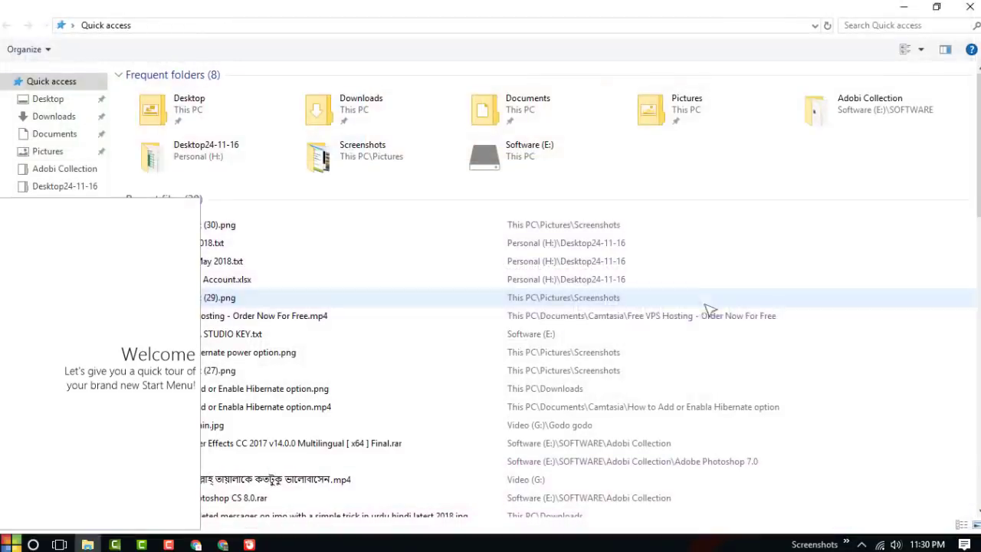
{"action": "left_click", "coordinate": [960, 14]}
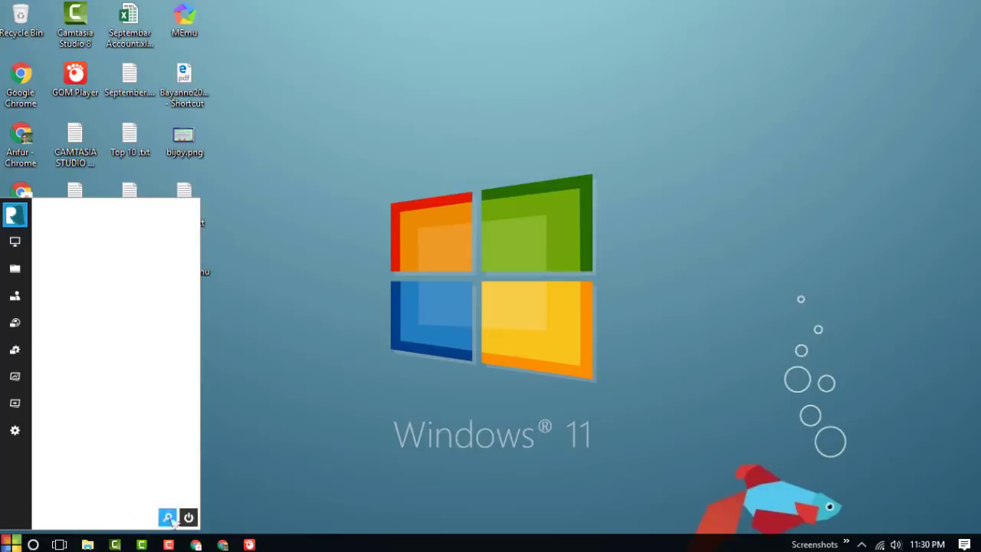
- Leave the new start menu and open This PC in File Explorer to examine the restyled folder and drive icons
{"action": "left_click", "coordinate": [169, 518]}
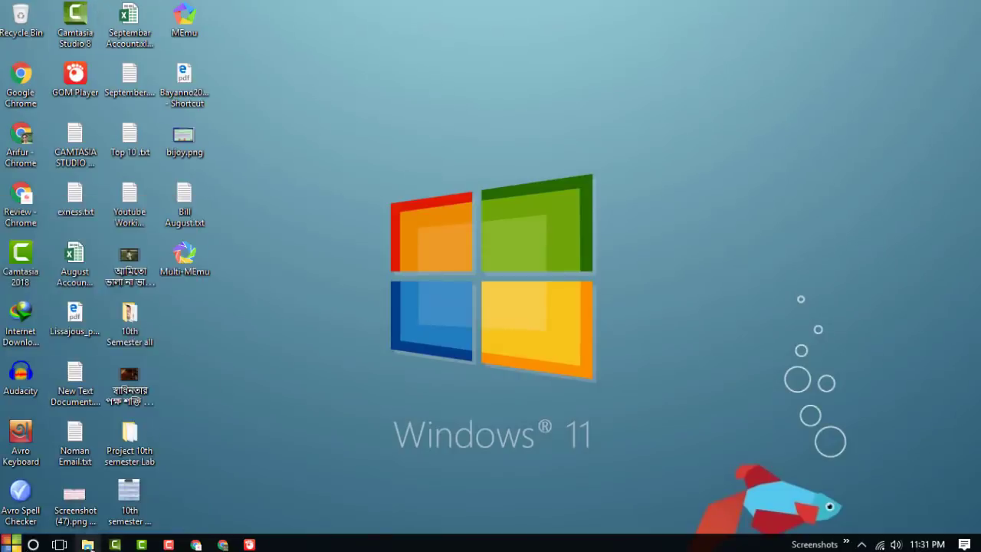
{"action": "key", "text": "super+e"}
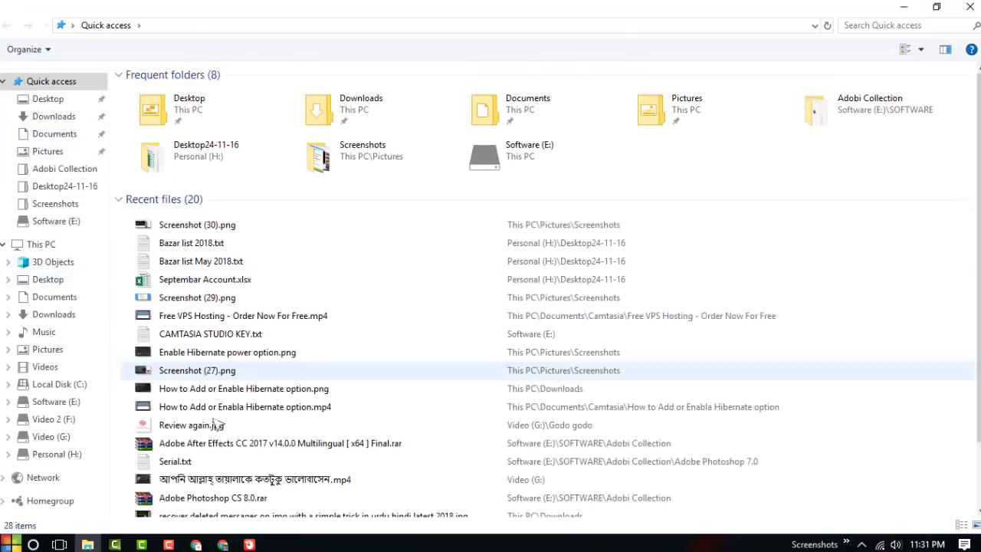
{"action": "left_click", "coordinate": [38, 244]}
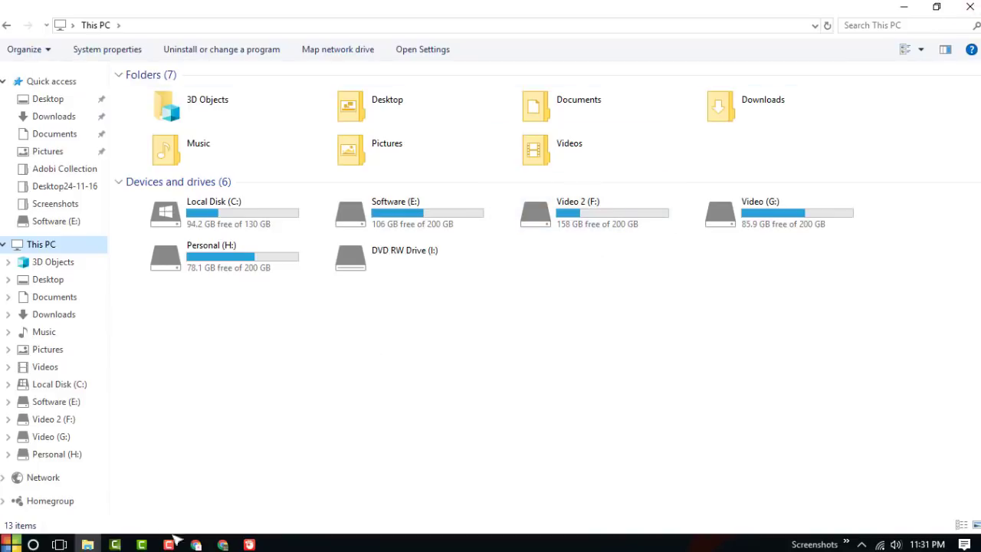
{"action": "mouse_move", "coordinate": [172, 545]}
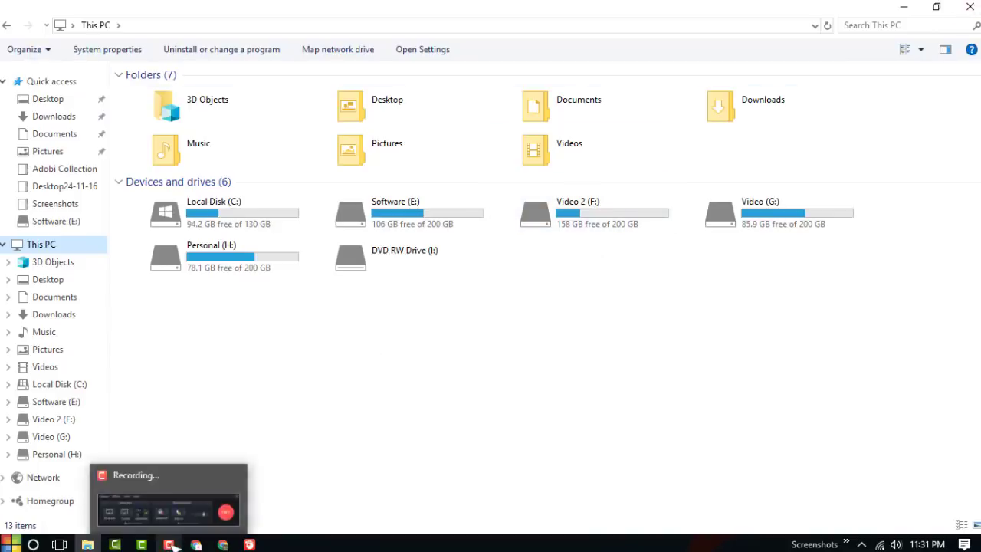
{"action": "left_click", "coordinate": [172, 545]}
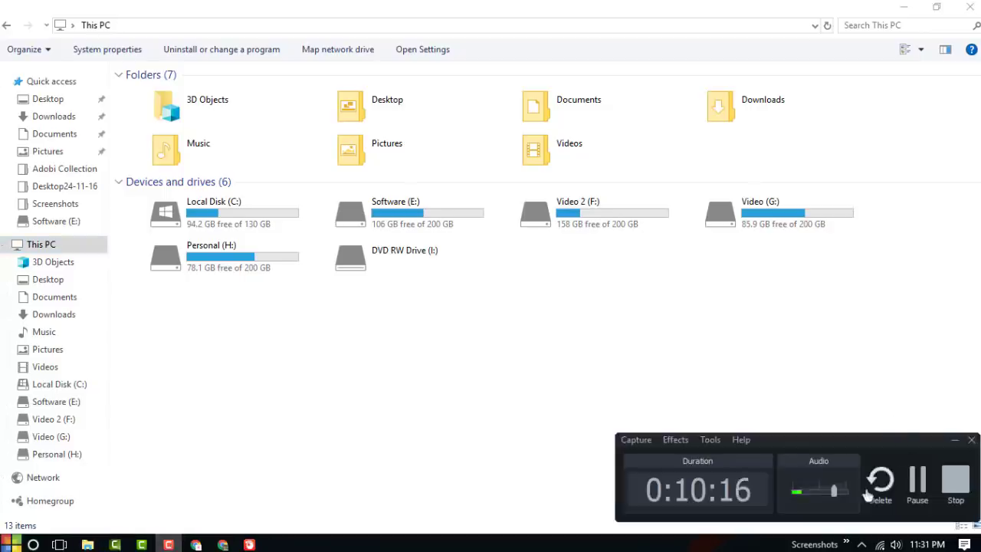